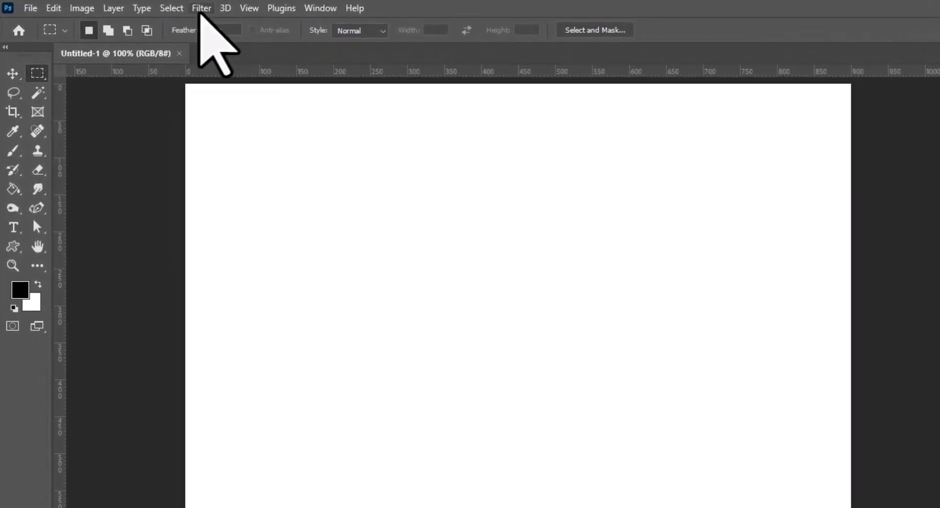
- Apply the Artistic Sponge filter to the canvas with brush size 5, definition 8, smoothness 7
left_click(135, 5)
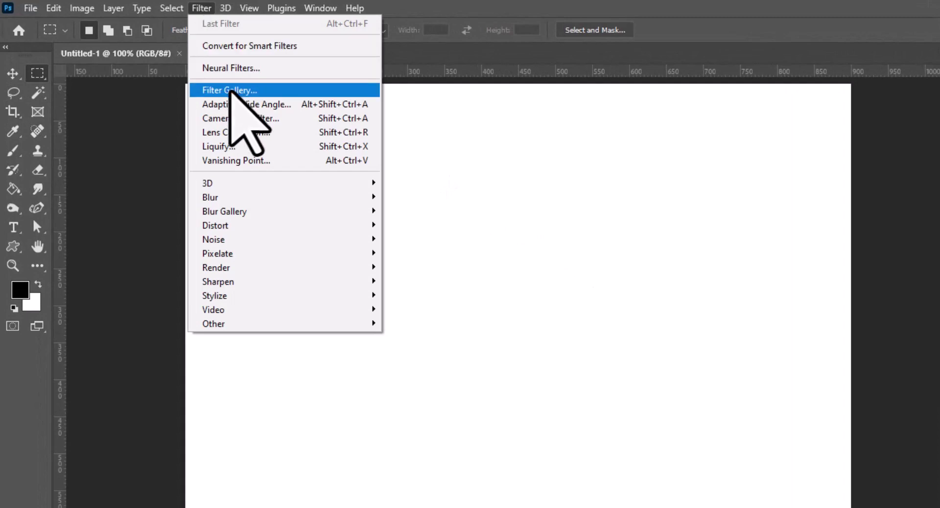
left_click(228, 91)
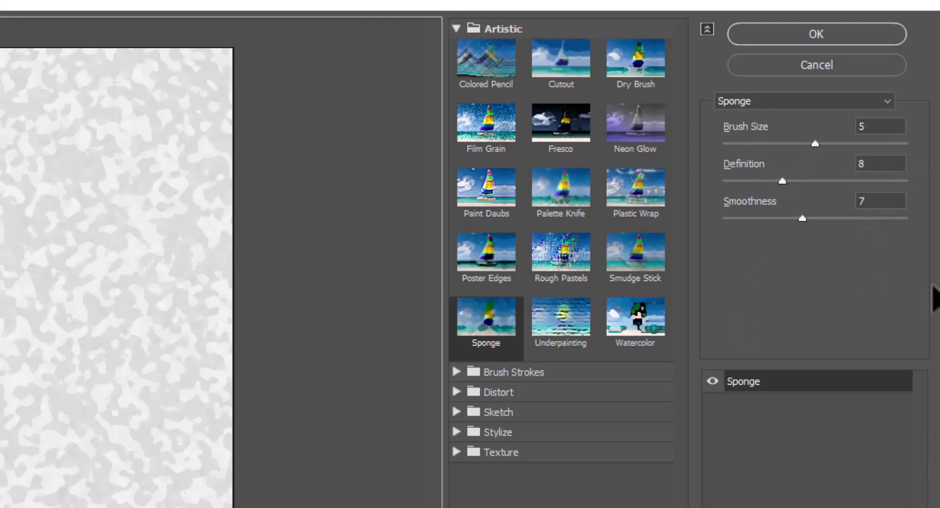
left_click(810, 35)
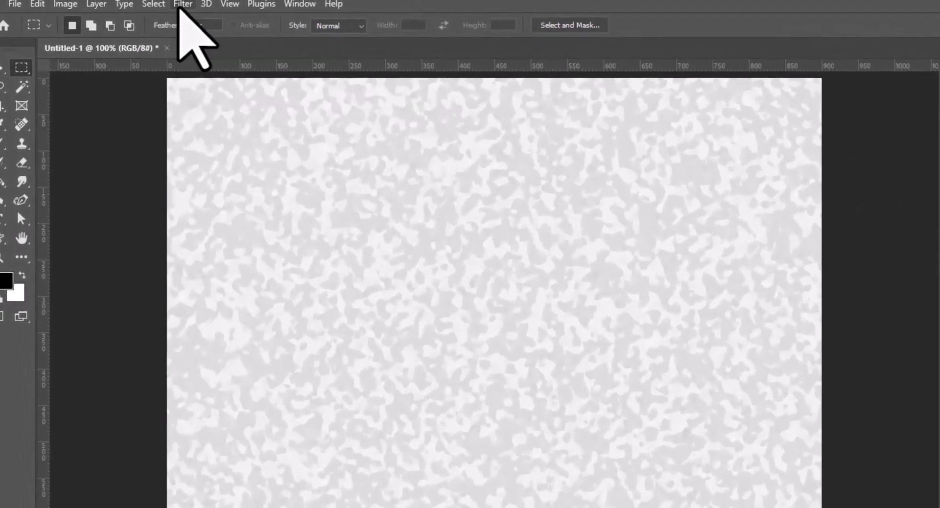
- Offset the texture about +420 px right and +439 px down with Wrap Around
left_click(186, 4)
mouse_move(258, 316)
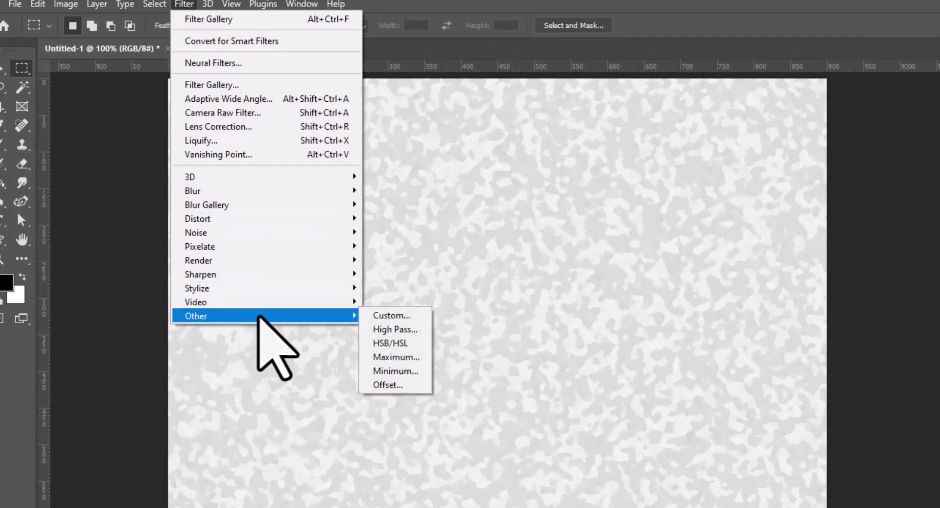
left_click(411, 384)
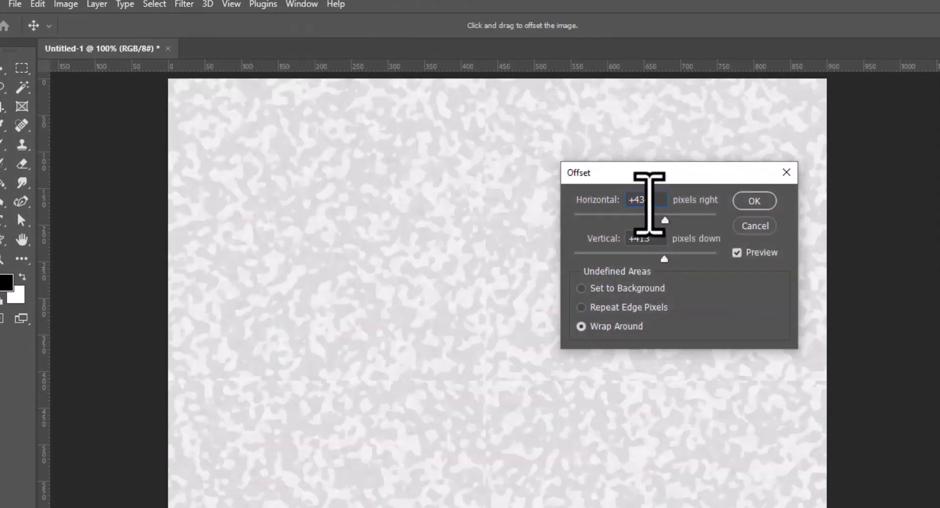
double_click(636, 199)
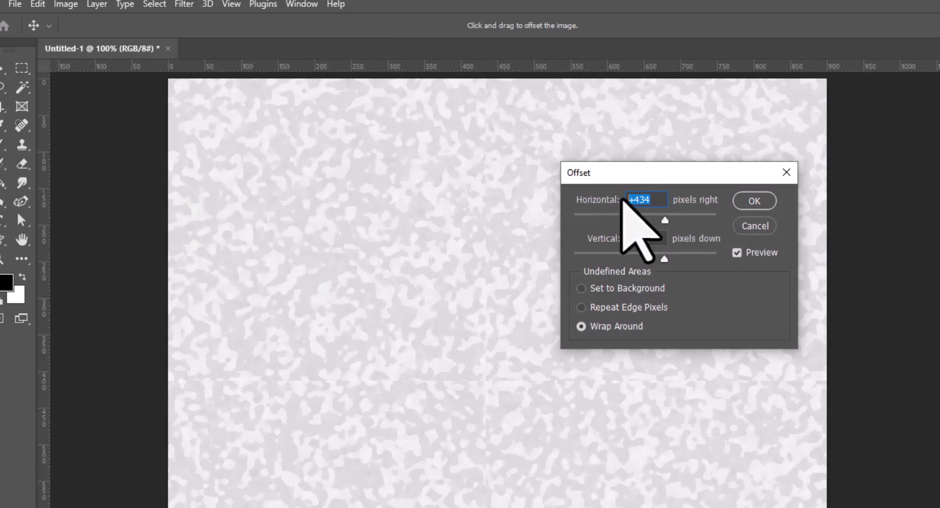
type("0")
left_click(648, 240)
double_click(647, 240)
type("0")
left_click_drag(642, 176, 766, 147)
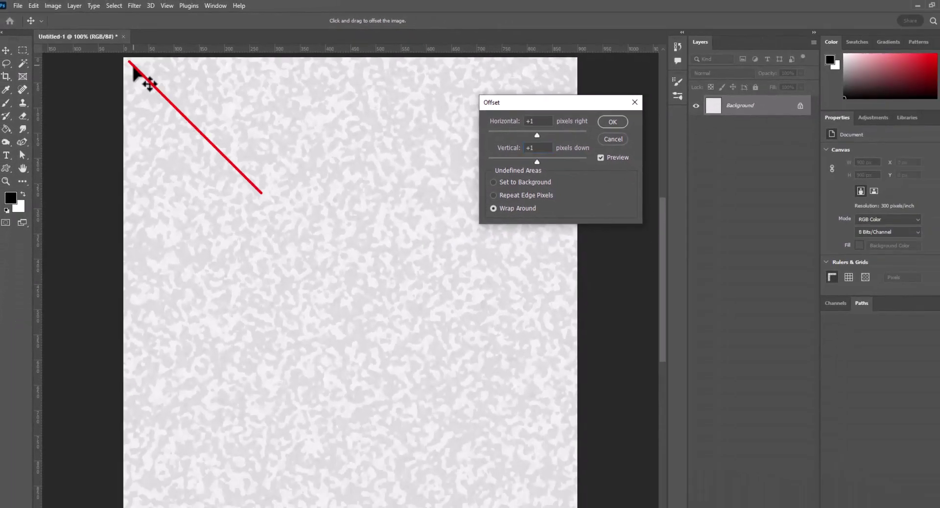
left_click_drag(133, 62, 345, 287)
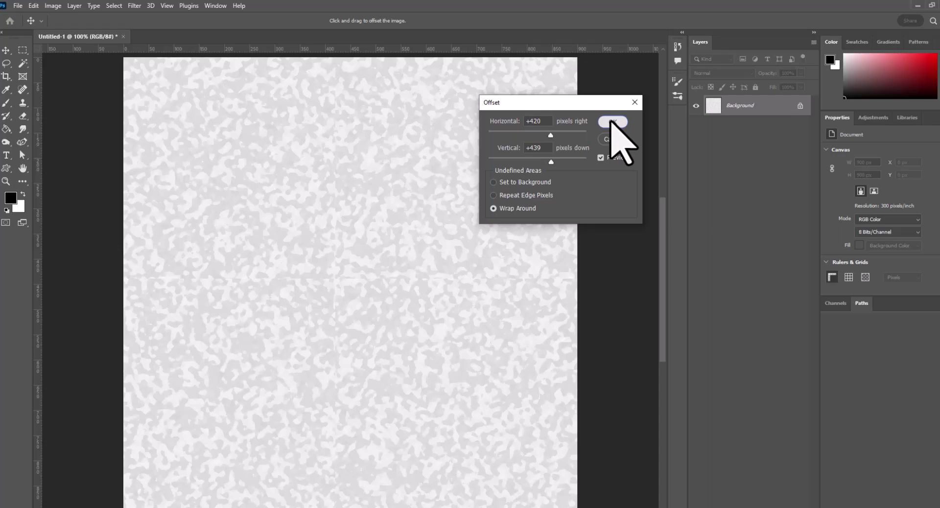
- Apply the wrap-around offset and set up the Spot Healing Brush at 70 px
left_click(613, 122)
key("m")
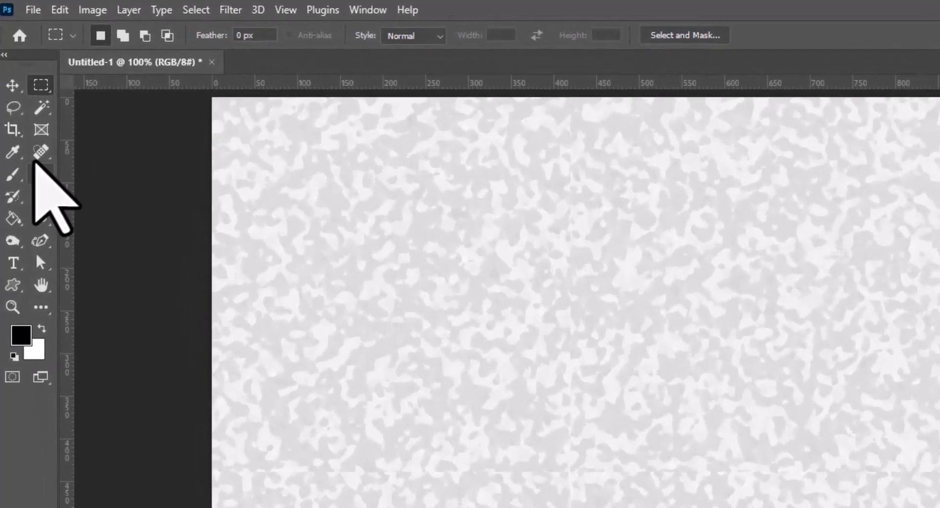
left_click(35, 155)
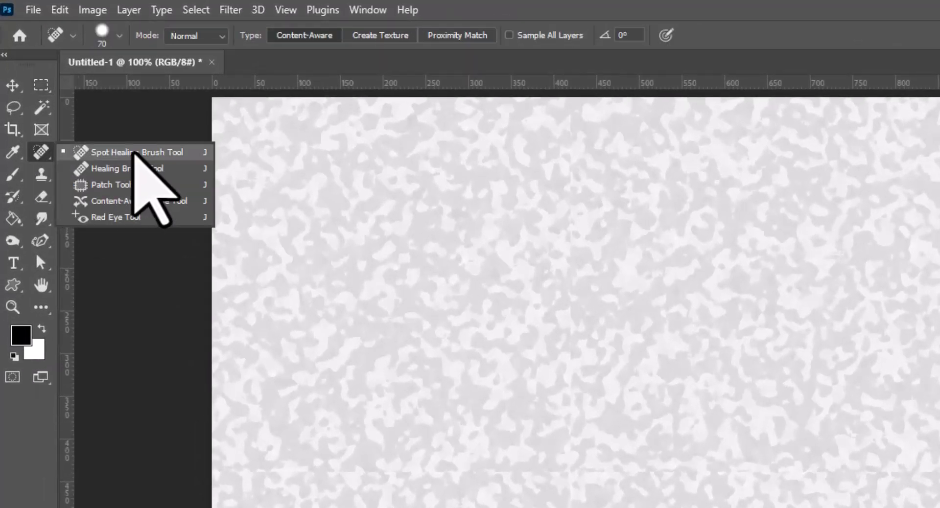
left_click(135, 153)
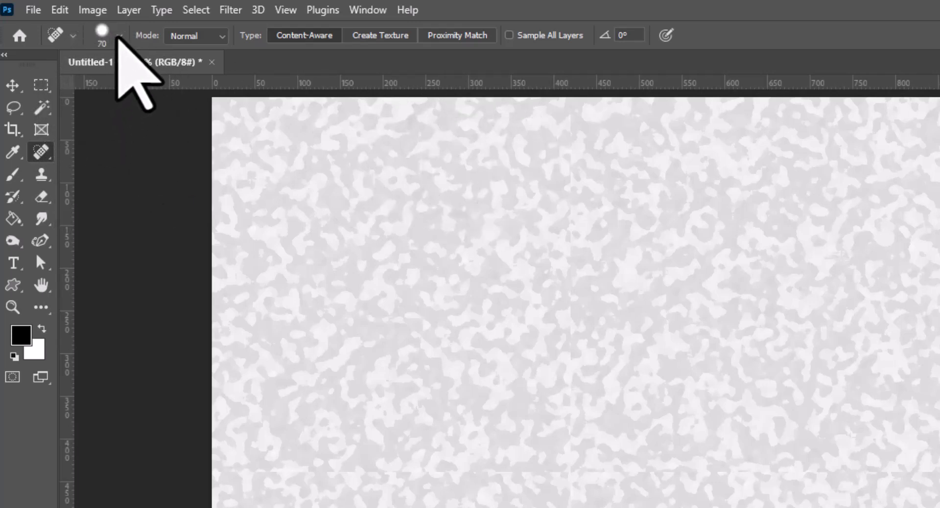
left_click(118, 36)
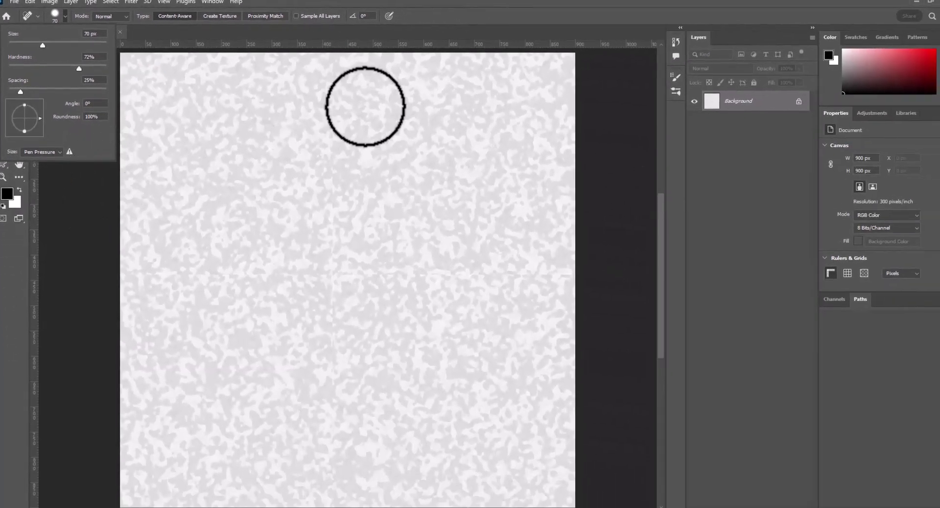
left_click(333, 65)
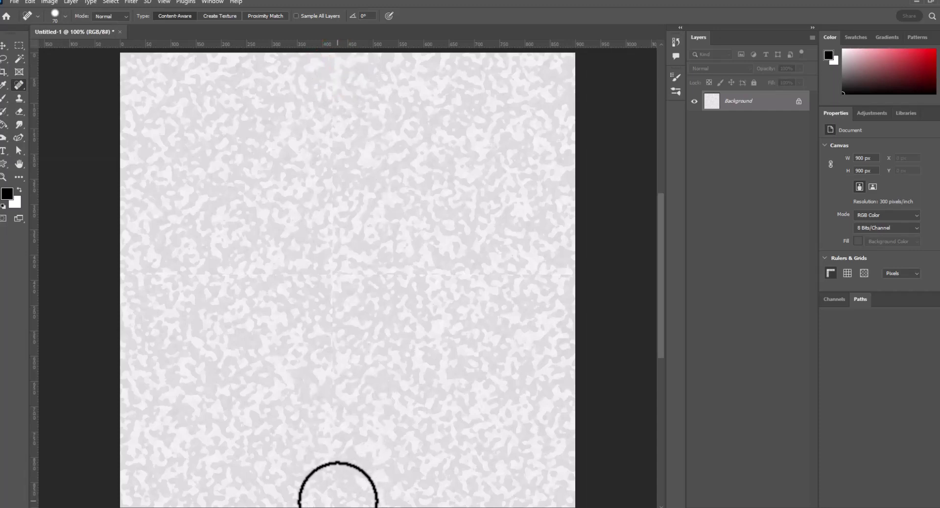
- Heal the vertical and horizontal seams, then select and copy the whole tile
left_click(337, 499, "shift")
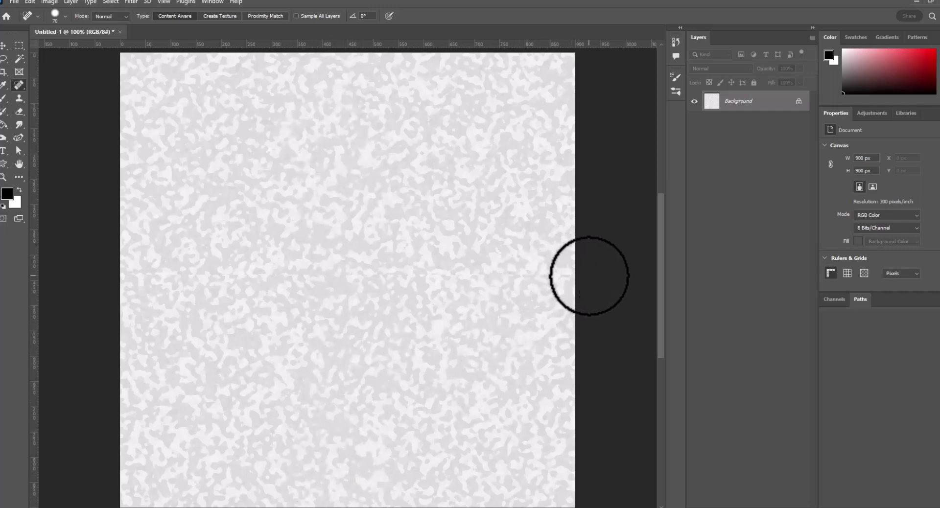
left_click(583, 276)
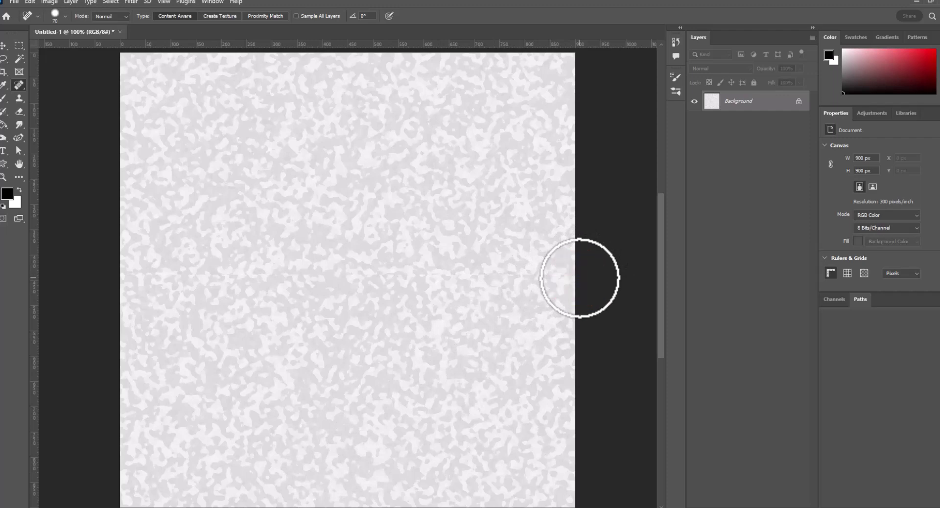
left_click(114, 275, "shift")
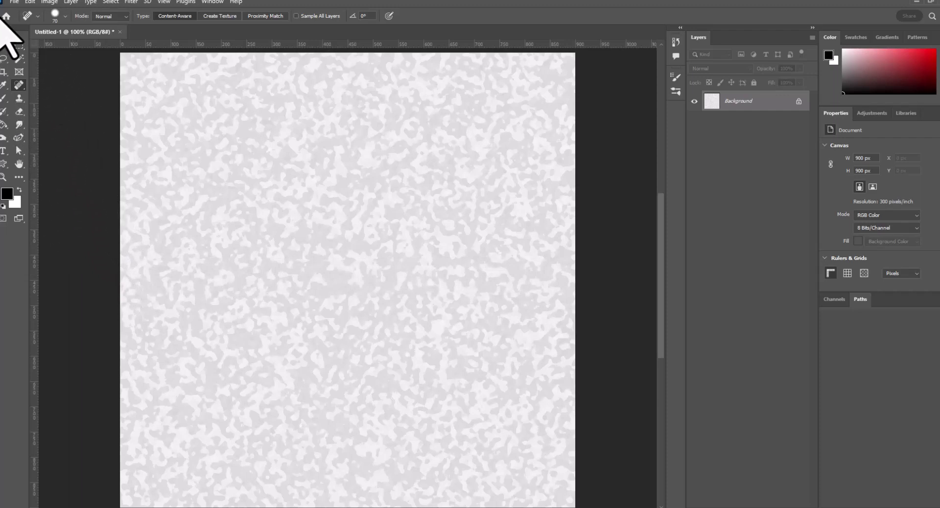
left_click(19, 46)
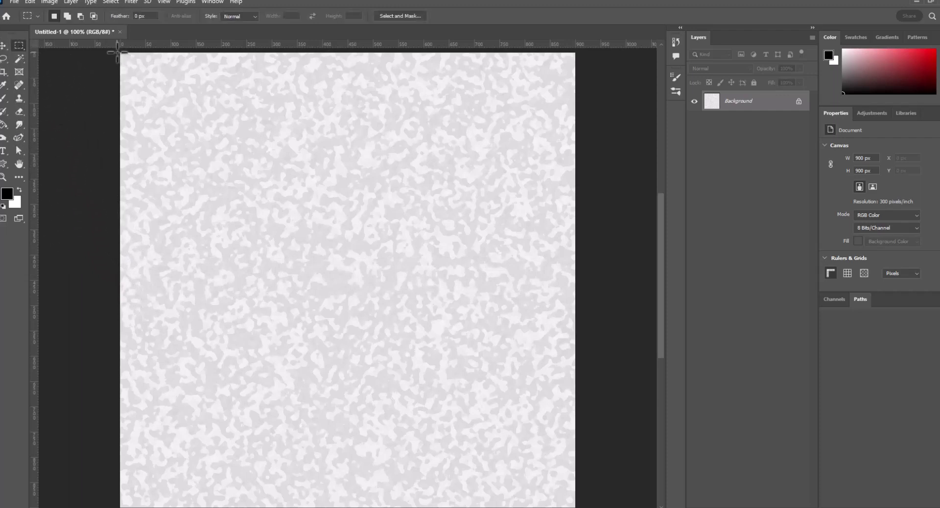
key("ctrl+c")
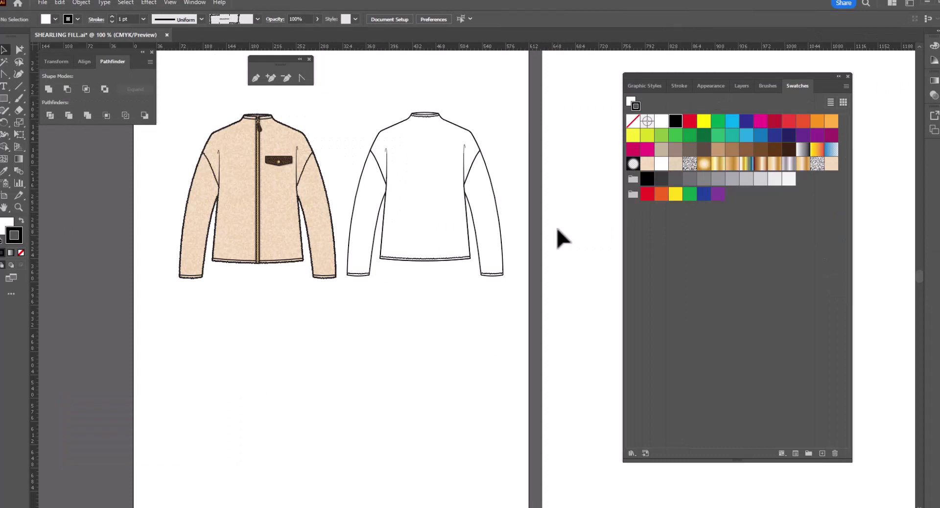
- Paste the texture below the jackets, trace it as High Fidelity Photo and expand to paths
key("ctrl+v")
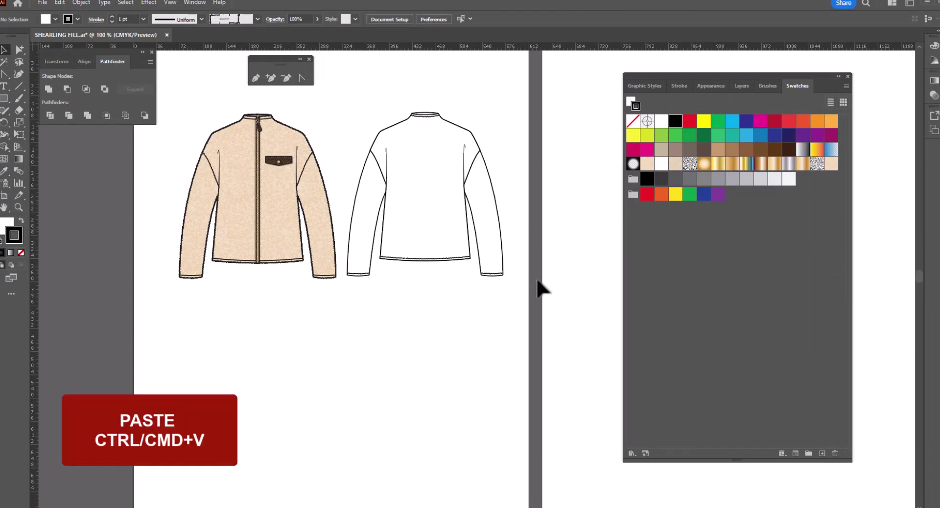
key("ctrl+v")
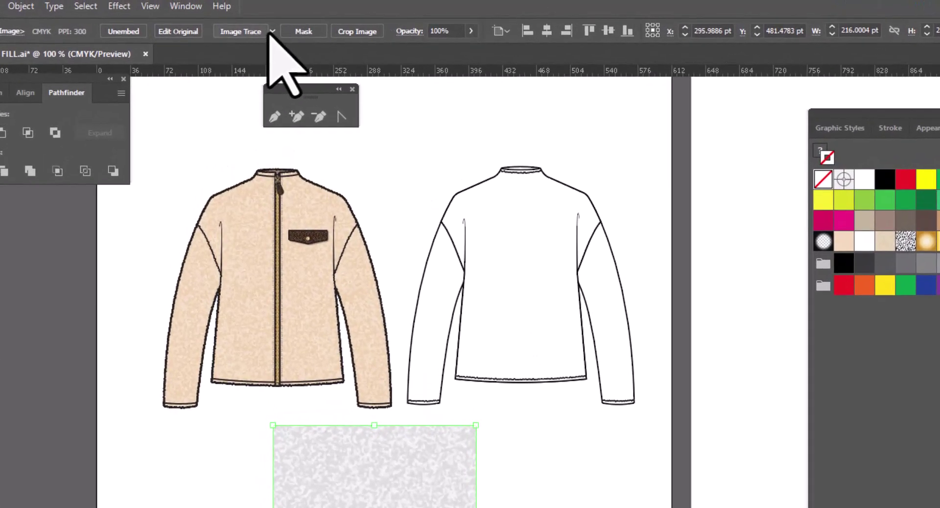
left_click(272, 31)
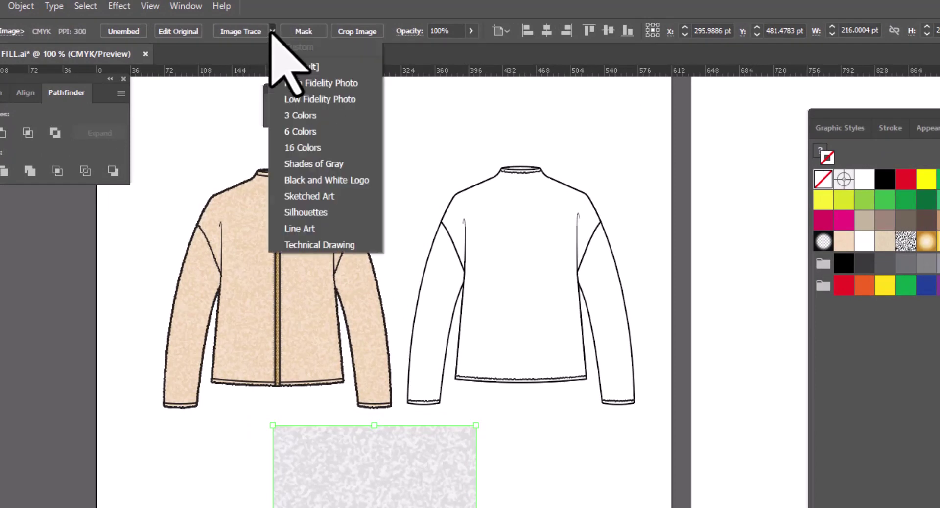
left_click(320, 85)
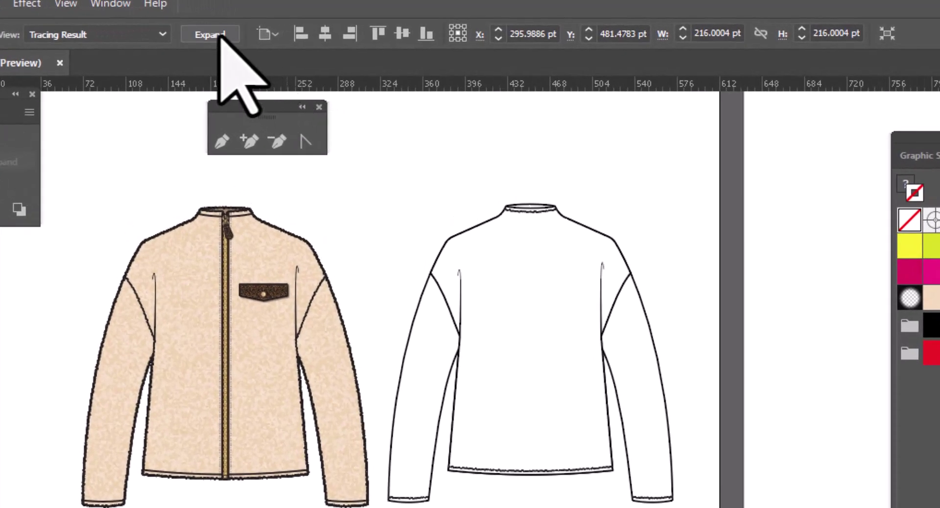
left_click(210, 35)
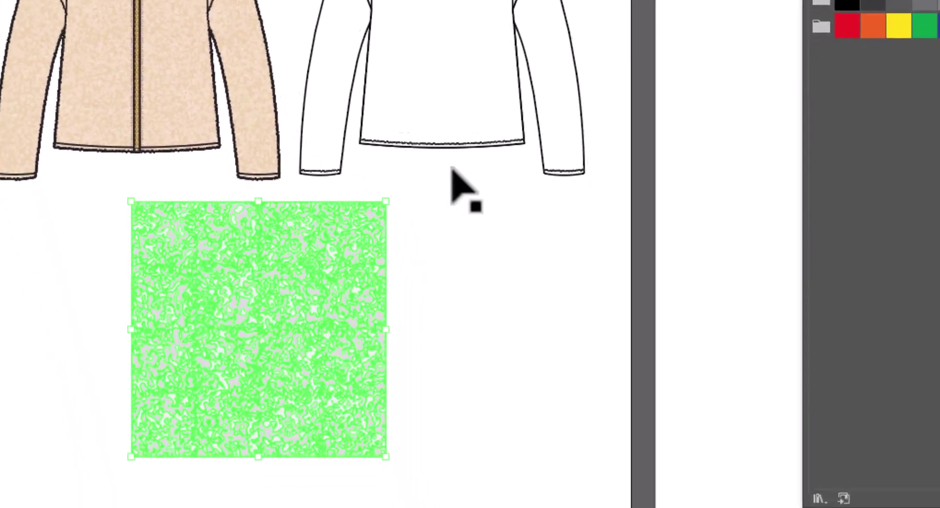
- Add the traced texture square to the Swatches panel as a new pattern swatch
left_click(463, 253)
left_click(260, 353)
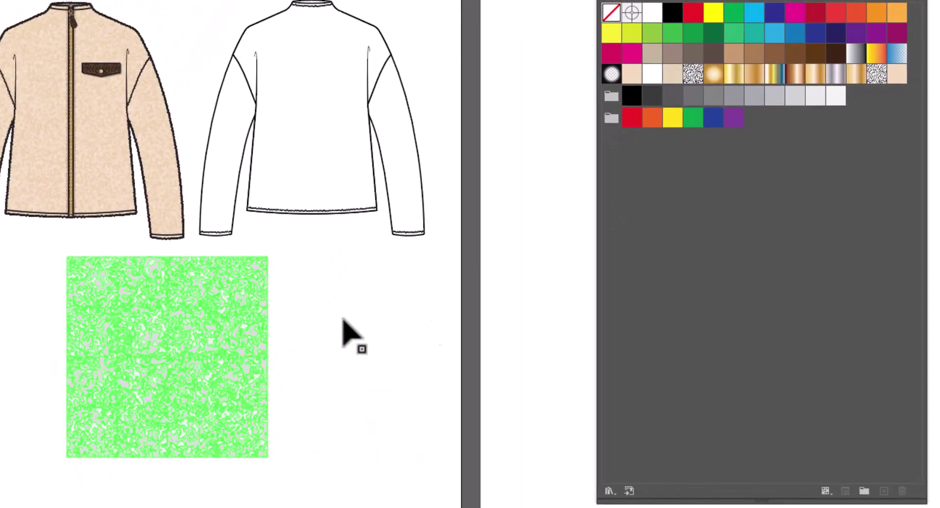
left_click_drag(260, 319, 743, 218)
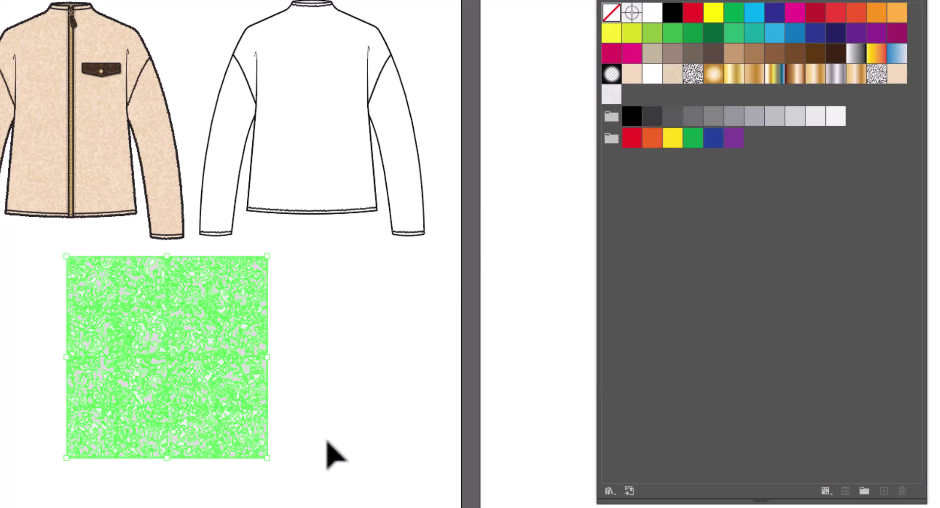
left_click(326, 358)
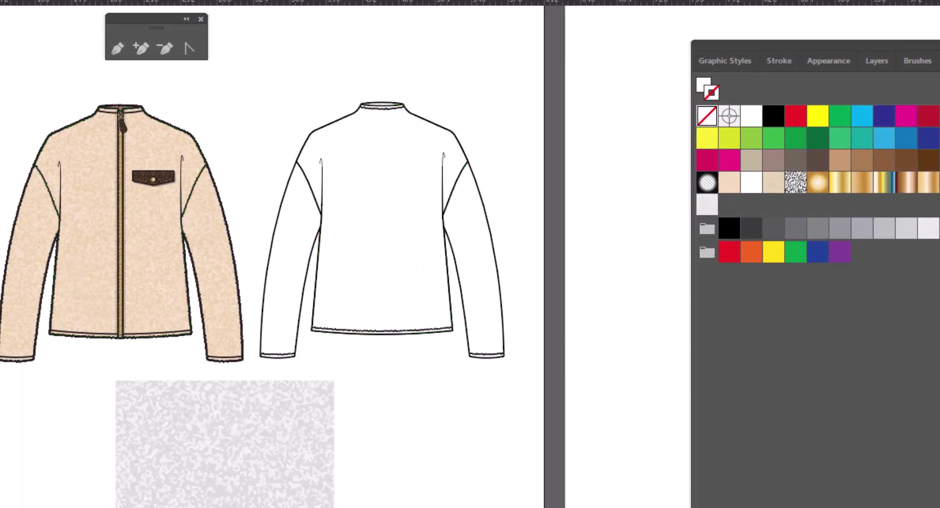
- Zoom in on the white sweater and select its body and both sleeves
key("z")
left_click(372, 220)
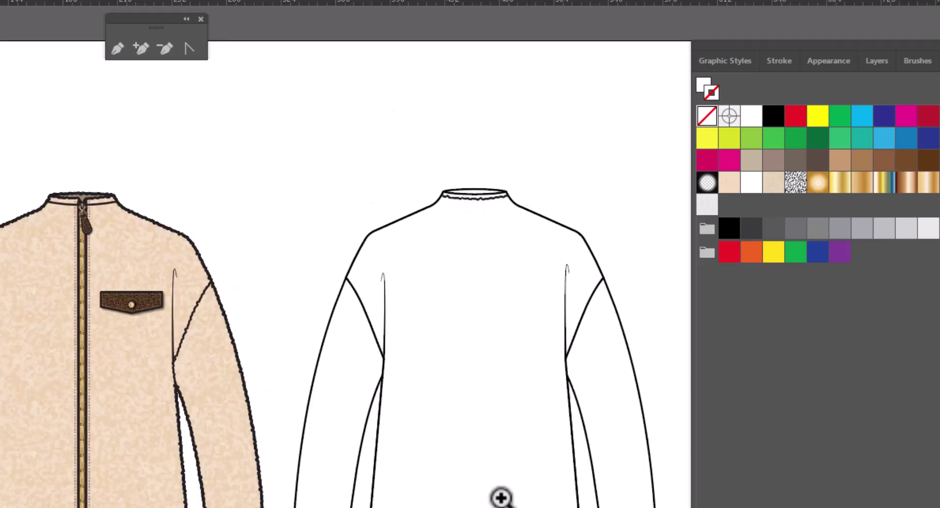
left_click_drag(406, 351, 212, 300)
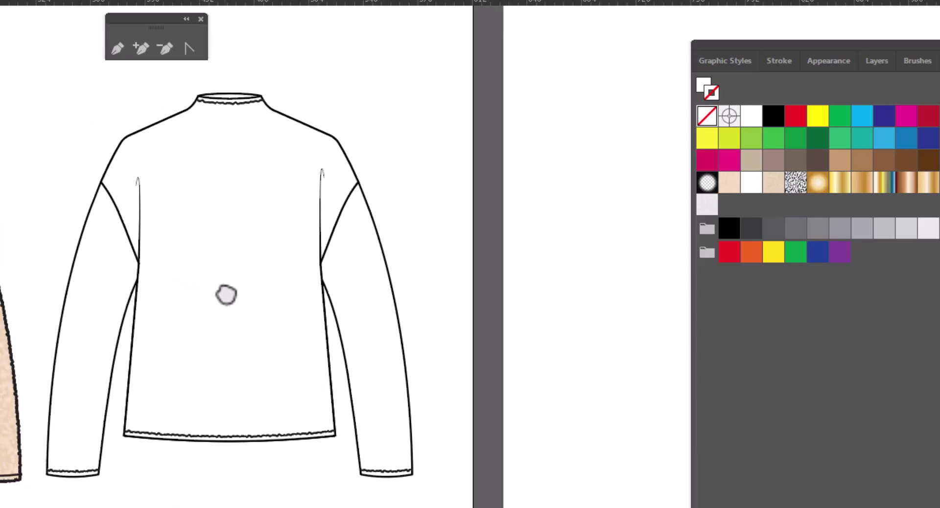
left_click_drag(228, 294, 243, 292)
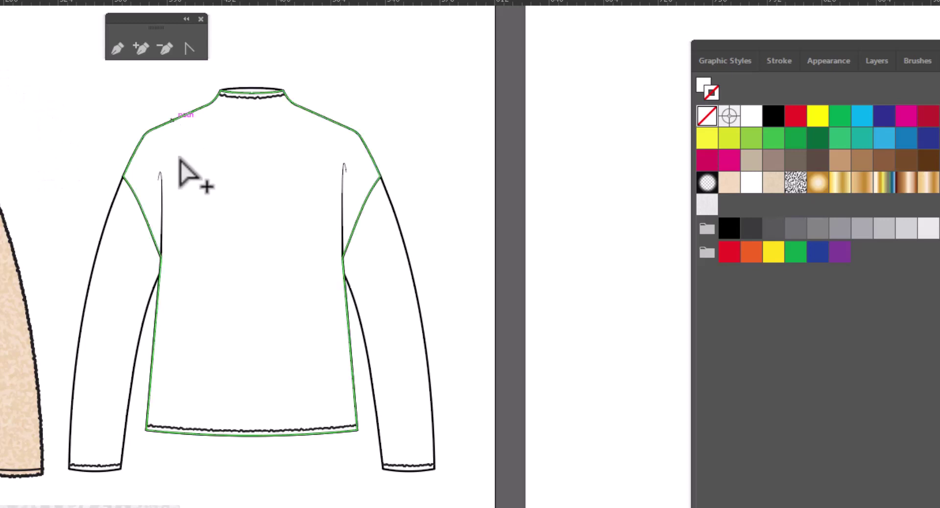
left_click(238, 193)
left_click(418, 308, "shift")
left_click(118, 369, "shift")
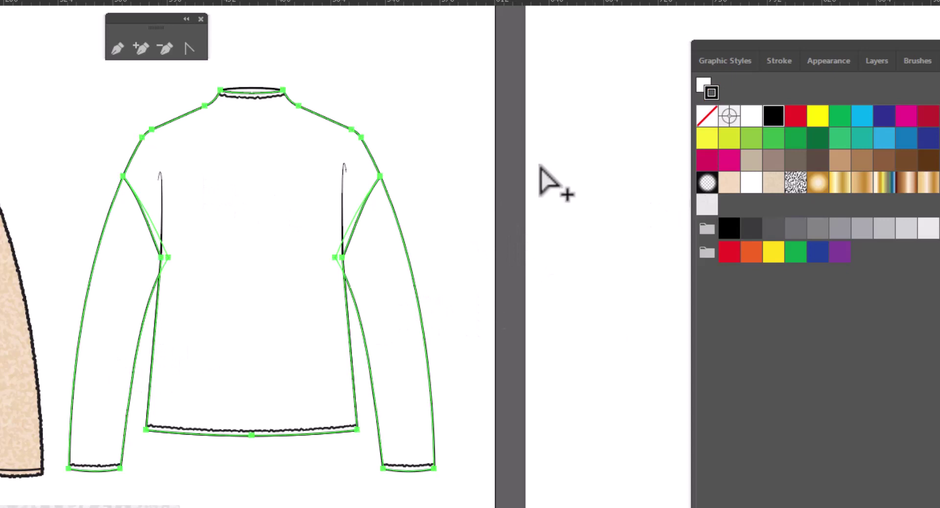
- Select every sweater path and apply the fuzzy brush to the outlines
left_click(254, 88)
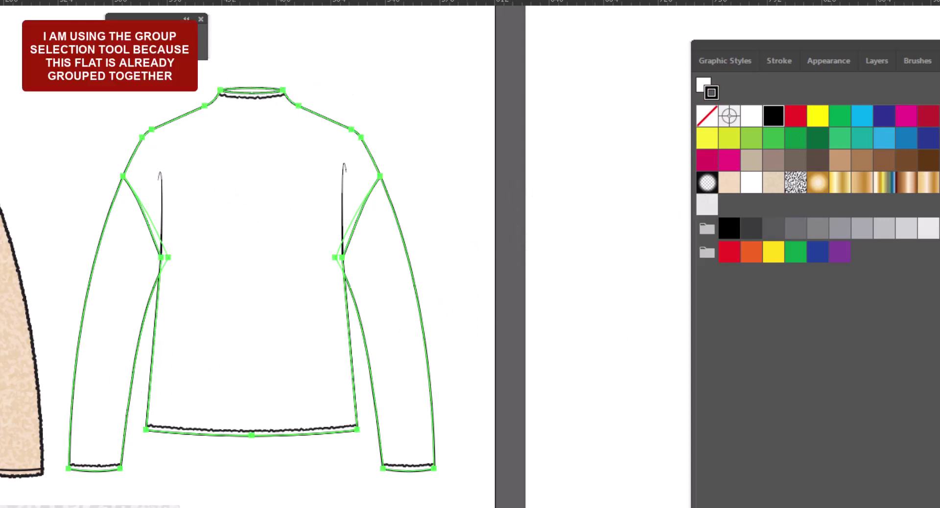
left_click(926, 62)
left_click(912, 196)
left_click(496, 177)
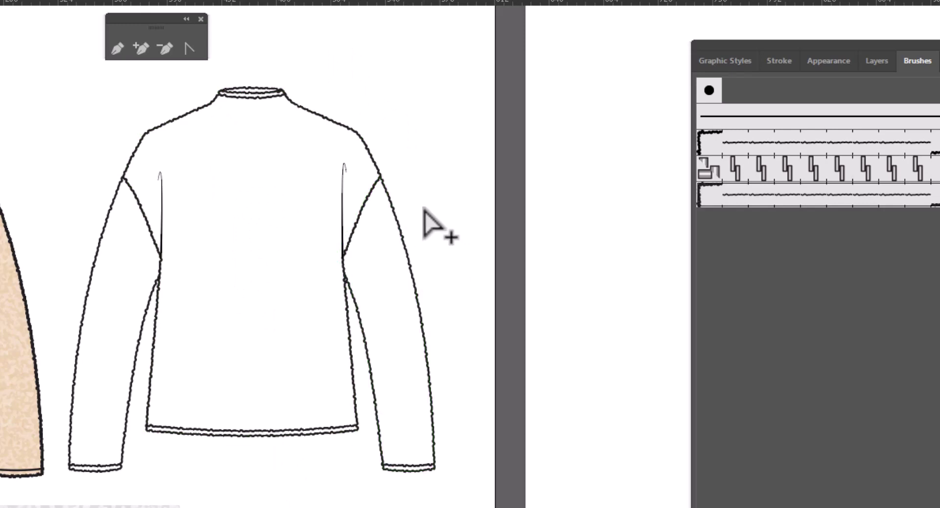
- Select all same-appearance sweater paths and fill them with the grey shearling pattern swatch
left_click(410, 254)
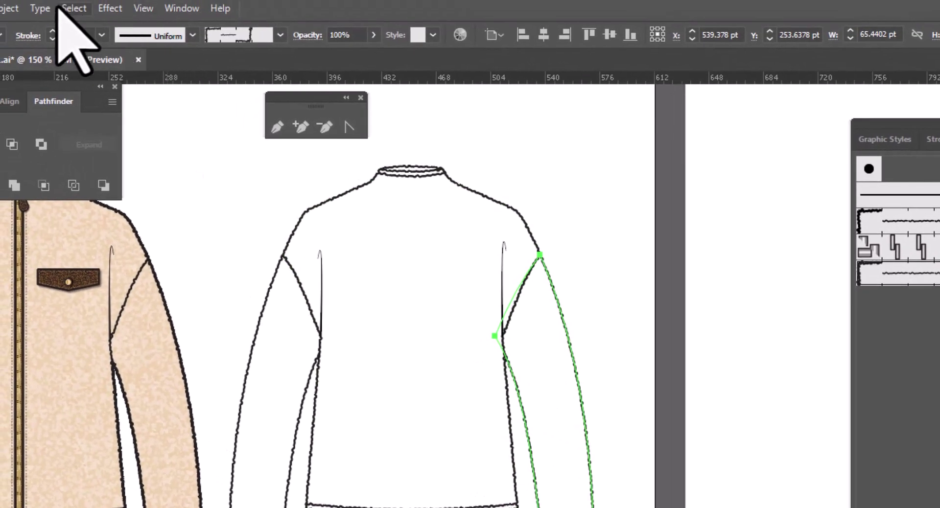
left_click(63, 8)
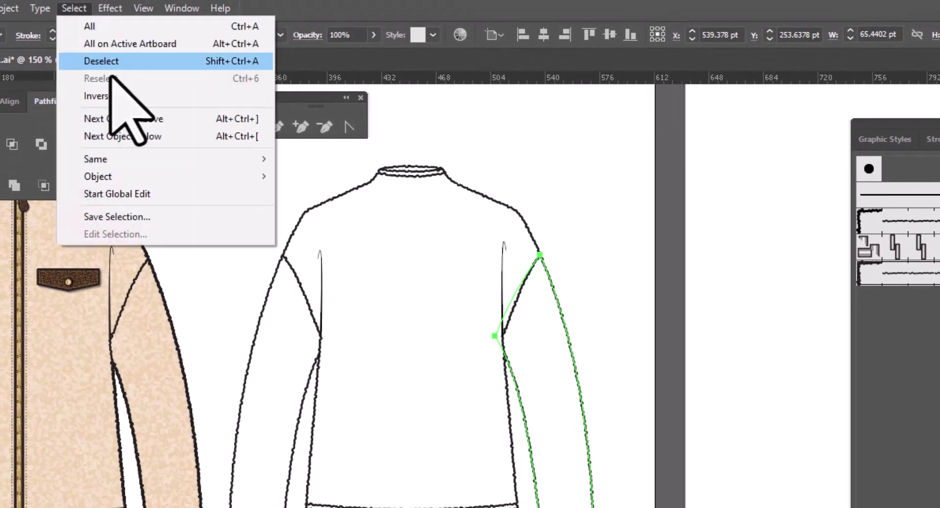
mouse_move(131, 160)
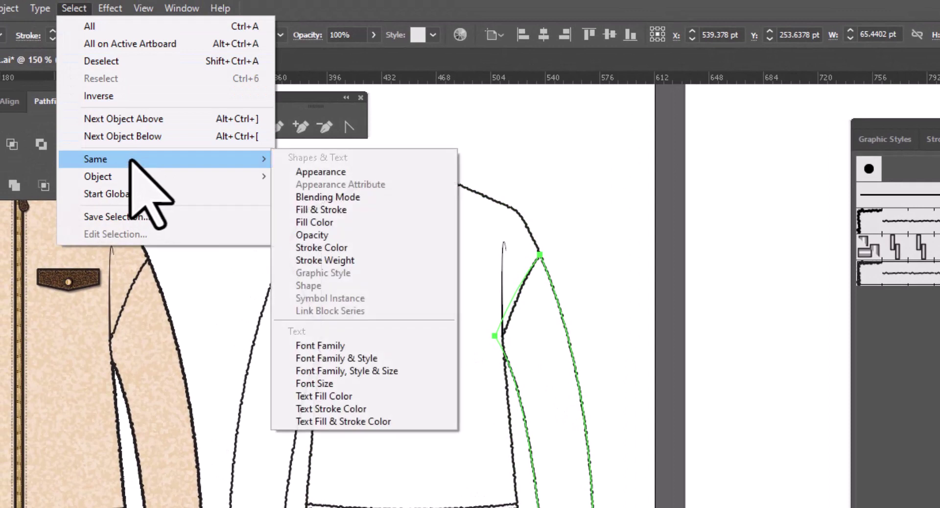
left_click(350, 172)
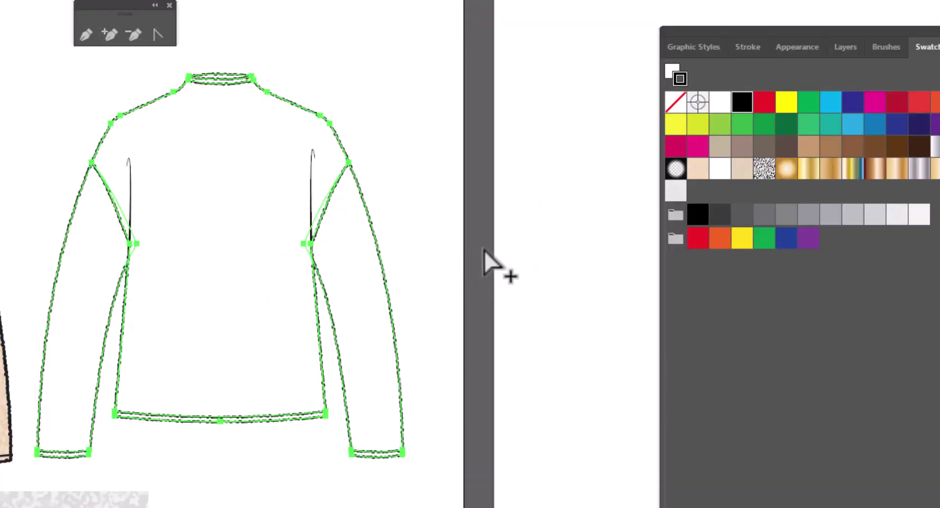
left_click(671, 70)
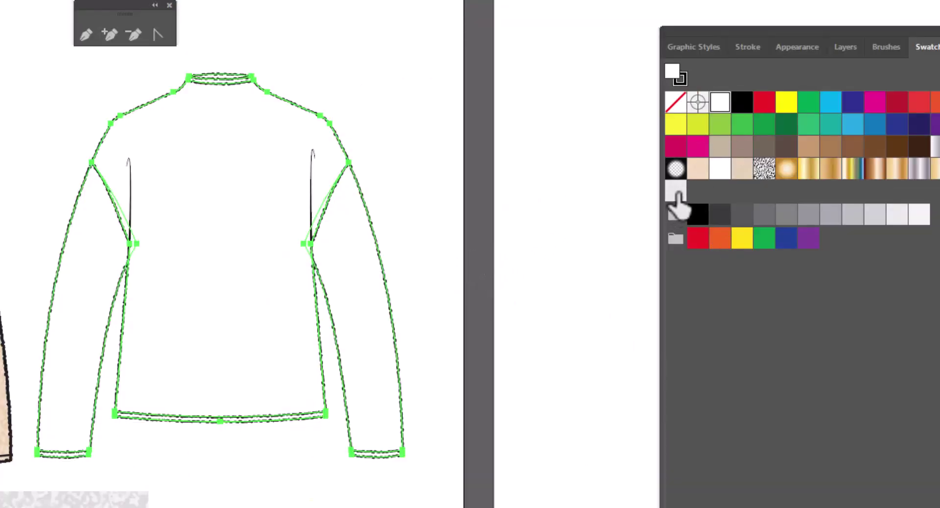
left_click(677, 191)
left_click(387, 114)
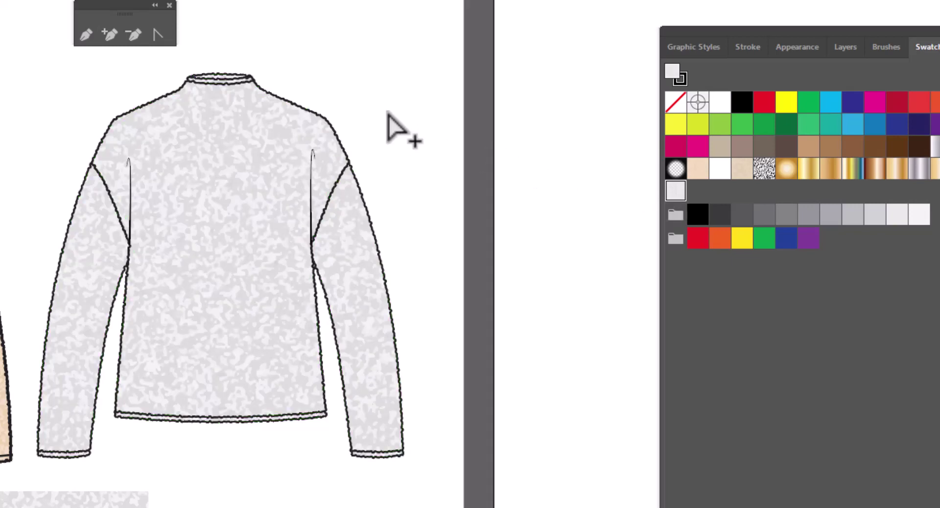
left_click(219, 214)
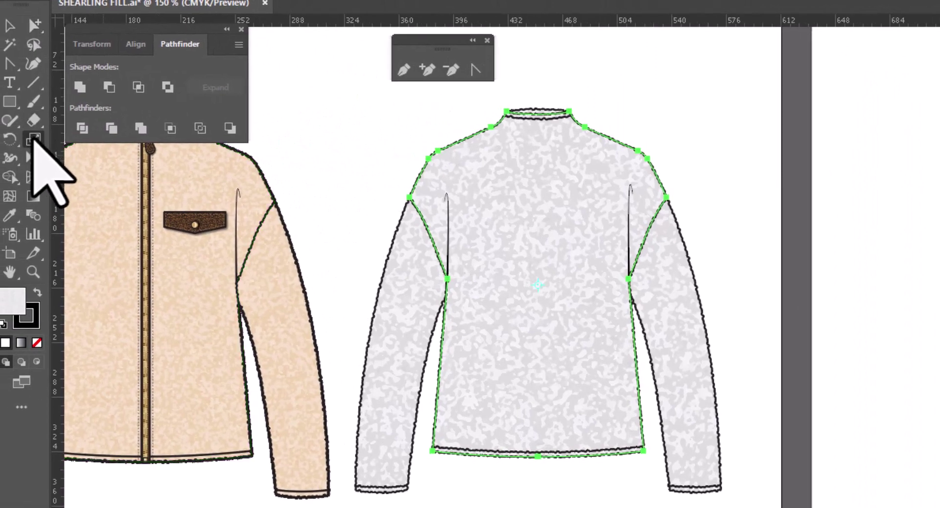
- Scale only the body's pattern to 50% uniform, with Transform Objects and Scale Strokes & Effects off
double_click(33, 138)
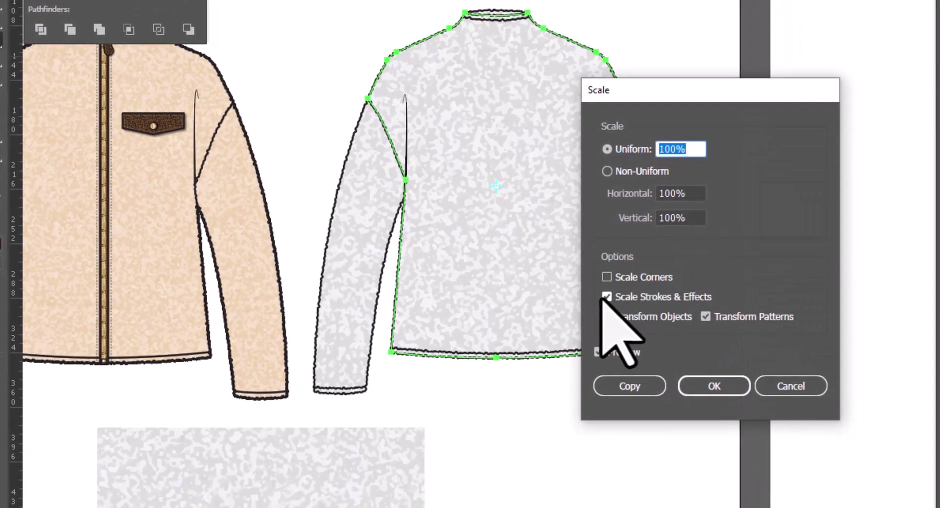
left_click(606, 298)
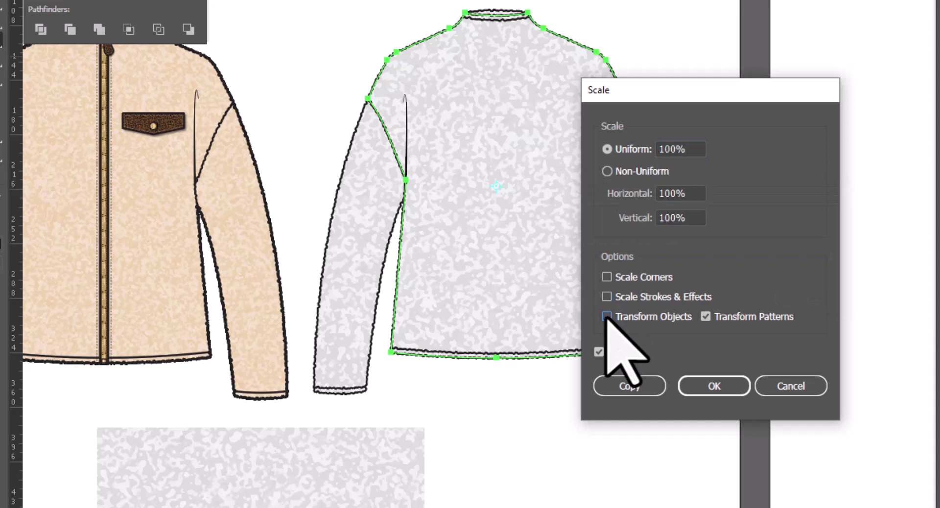
left_click(716, 388)
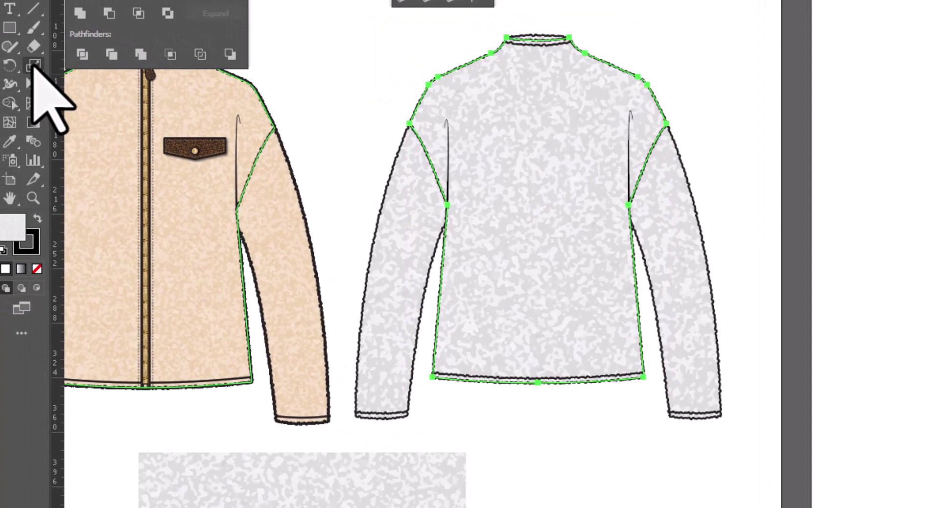
double_click(34, 65)
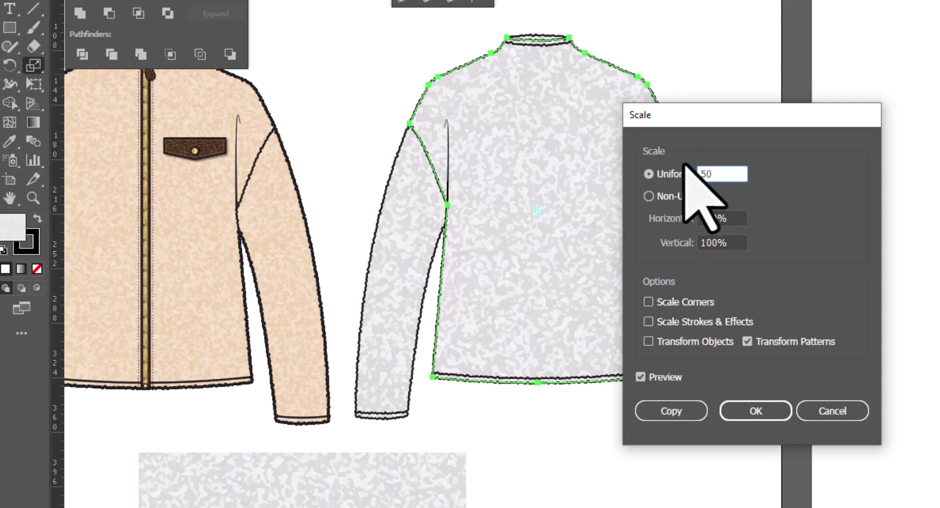
left_click(641, 377)
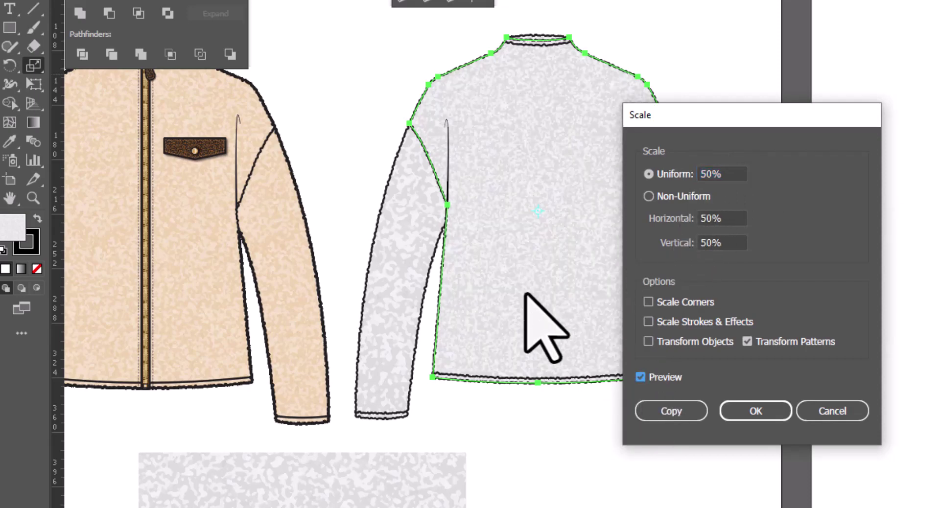
left_click(747, 416)
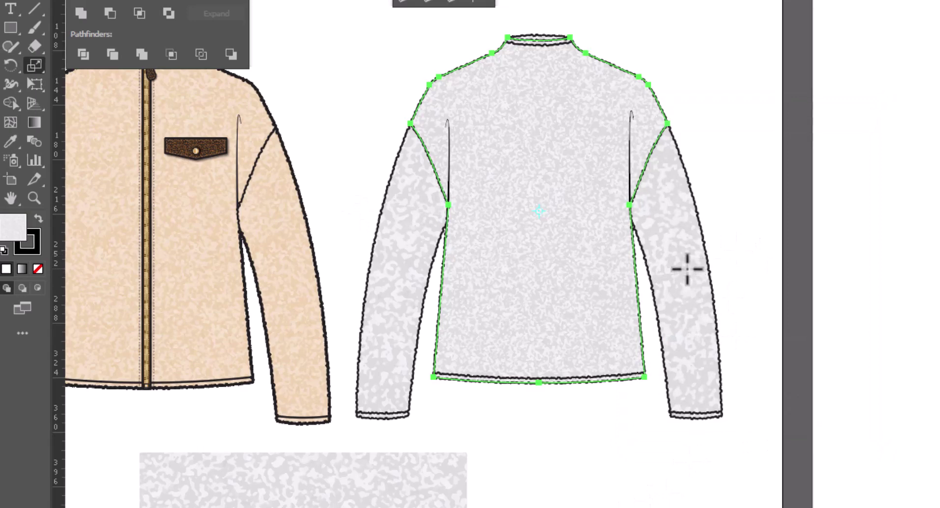
- Copy the sweater body's 50% shearling pattern onto both sleeves with the Eyedropper
key("v")
left_click(696, 283)
left_click(402, 267, "shift")
left_click(480, 206, "shift")
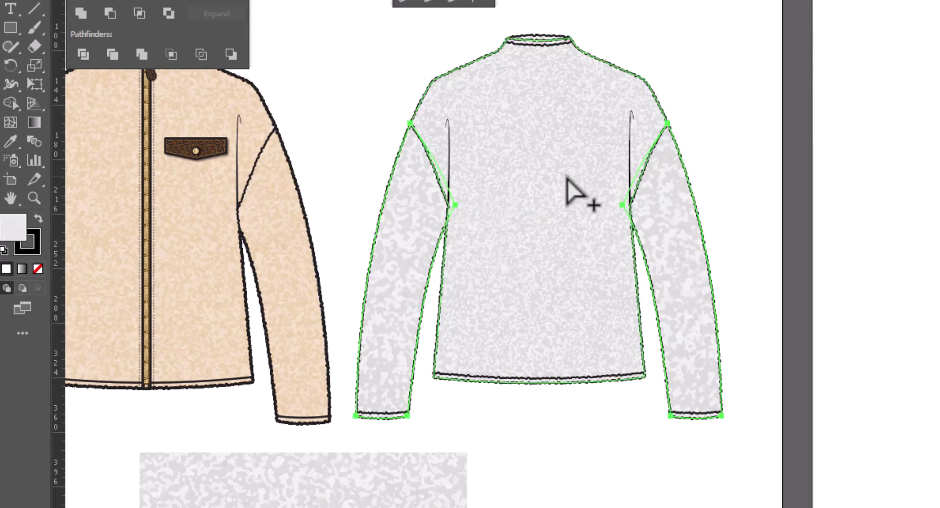
key("i")
left_click(567, 157)
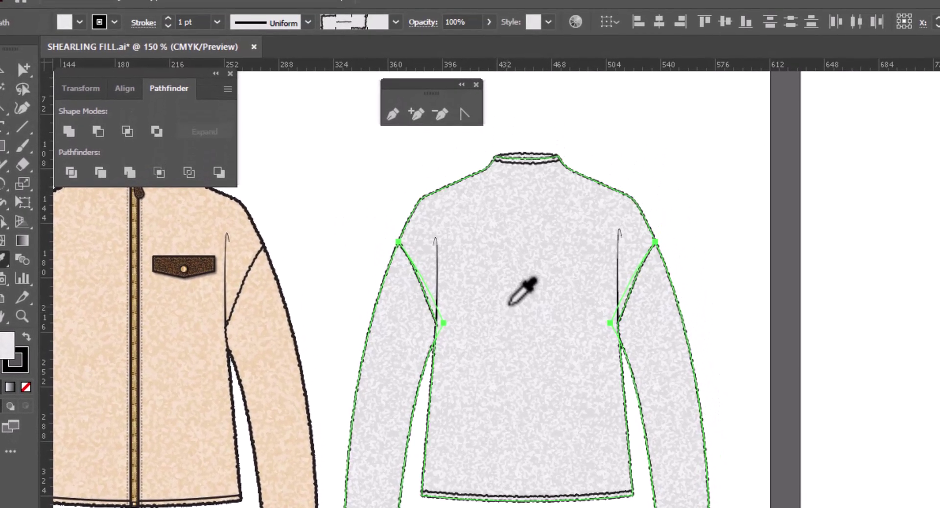
left_click(4, 70)
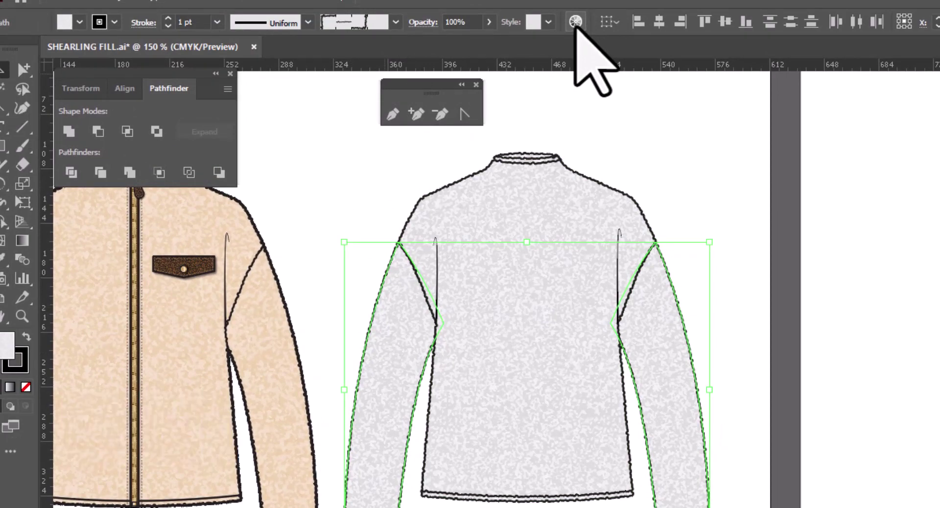
- In Recolor Artwork's Assign tab, reduce the shearling texture's colours from Auto to 1
left_click(576, 21)
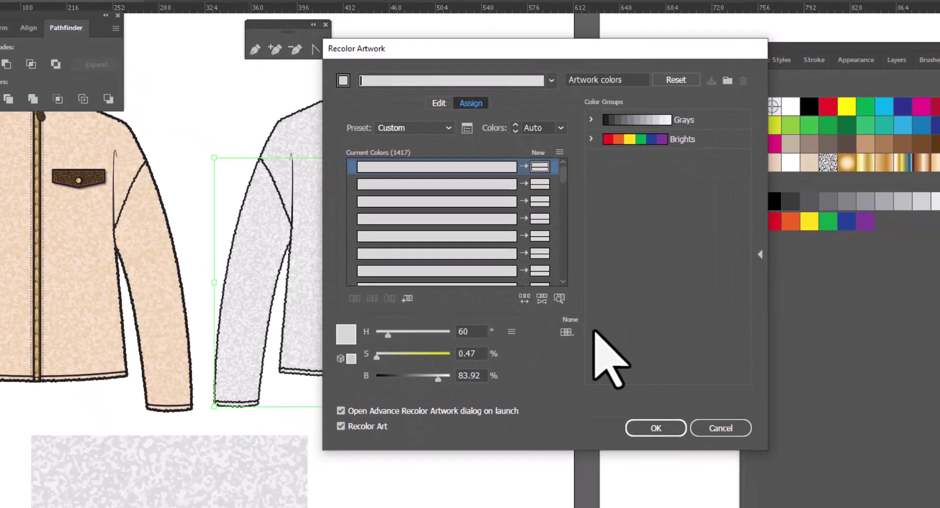
left_click(440, 105)
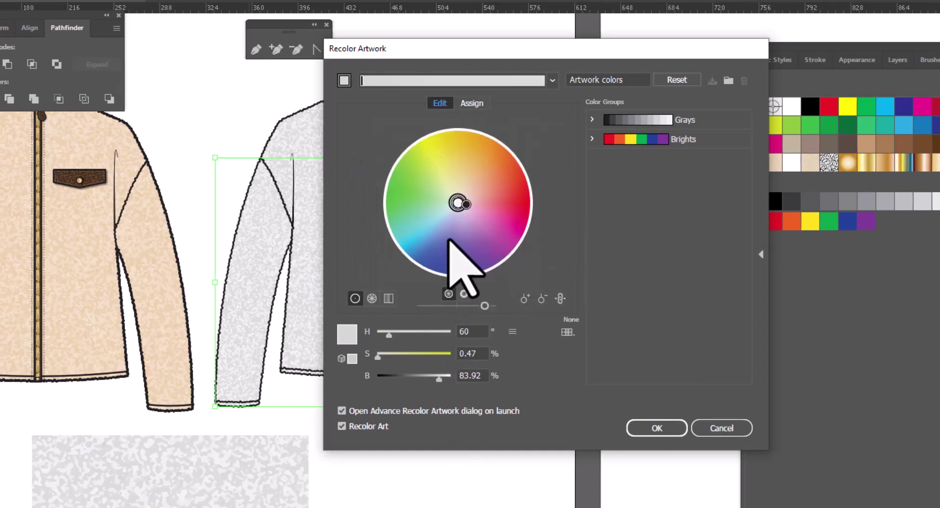
left_click(471, 103)
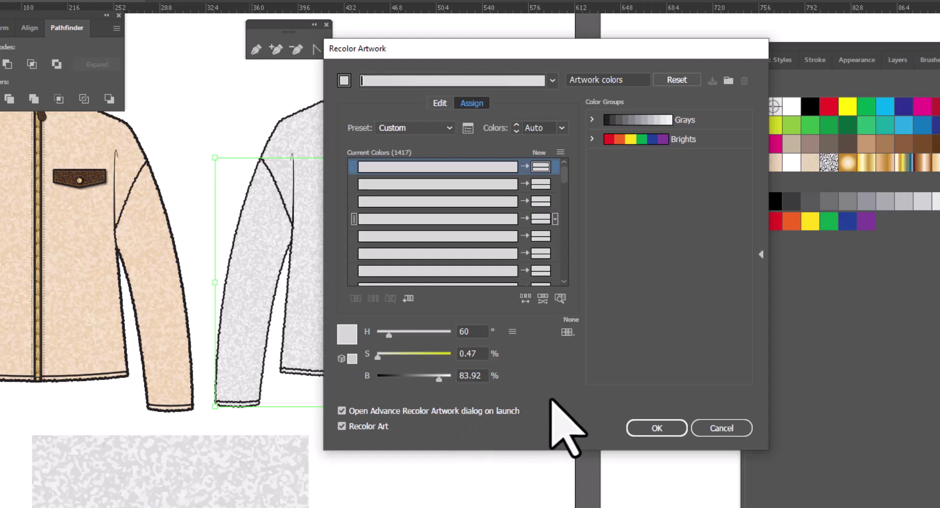
left_click(439, 103)
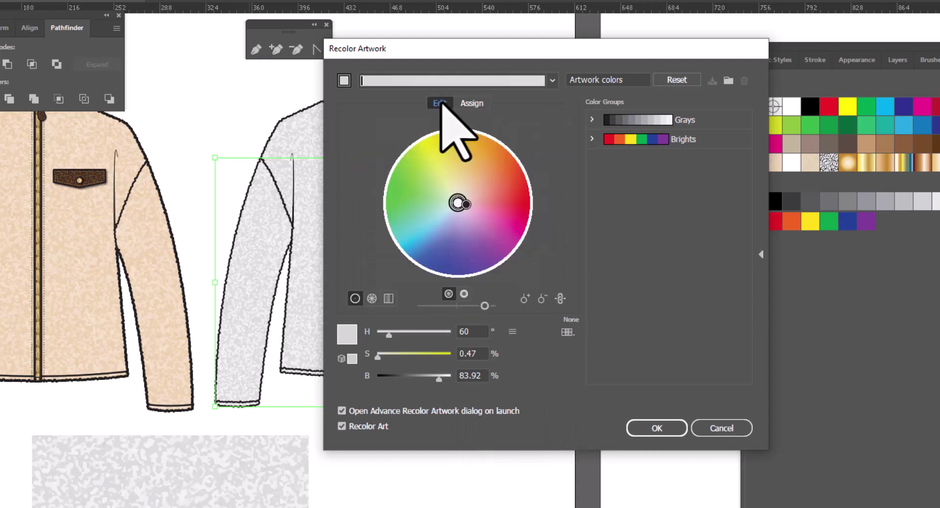
left_click(466, 103)
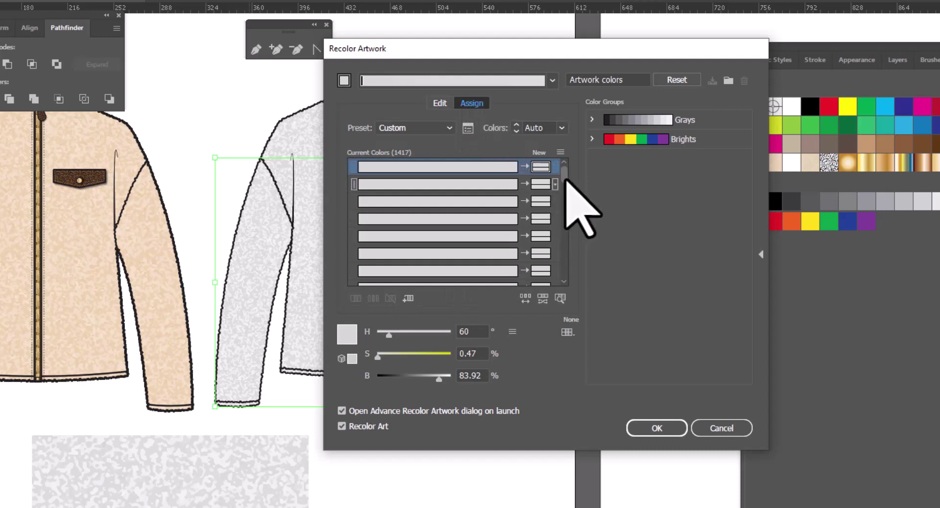
left_click_drag(567, 183, 577, 164)
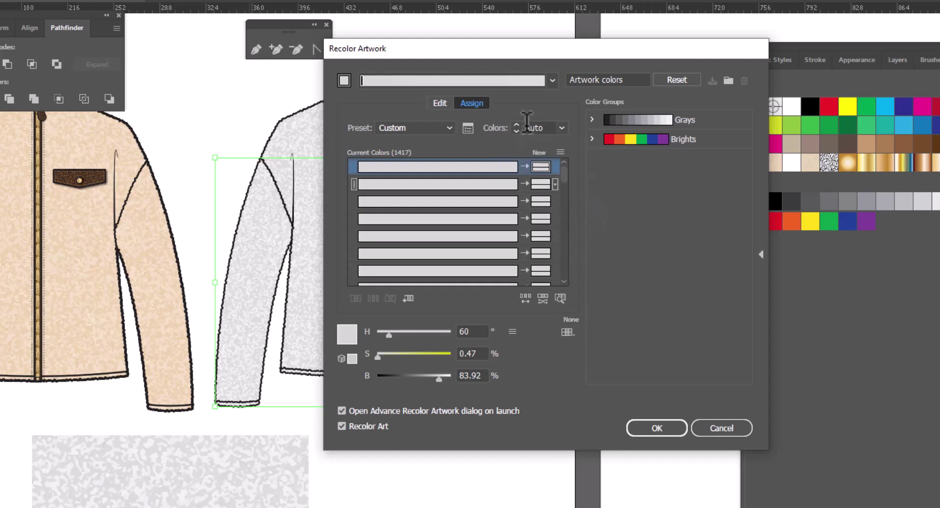
left_click(562, 128)
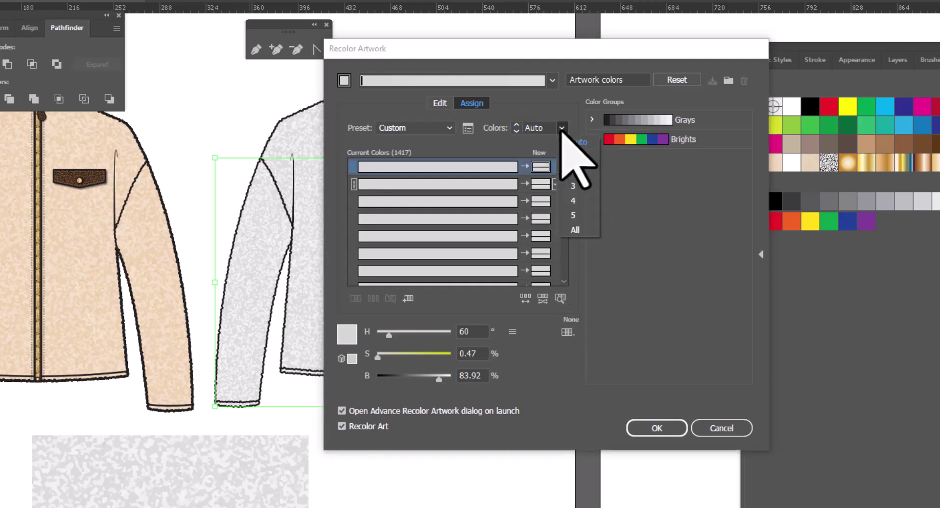
left_click(574, 158)
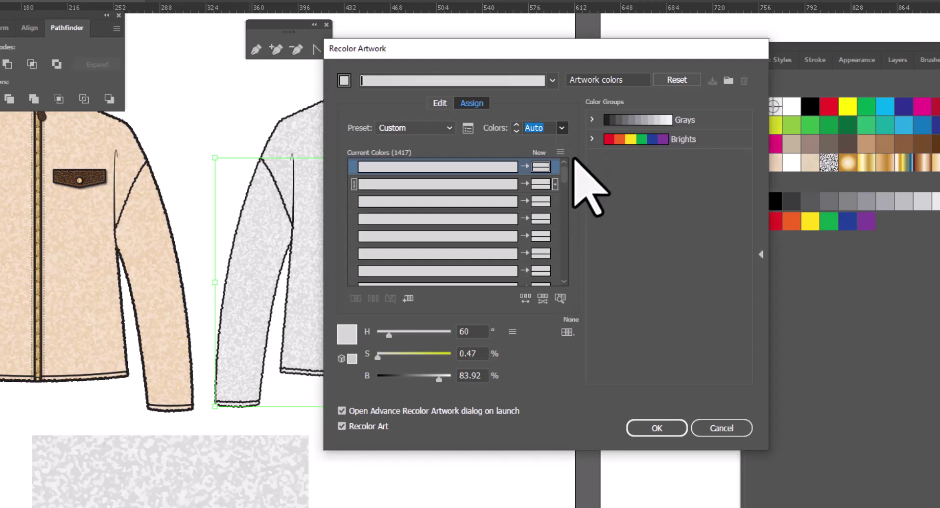
type("1")
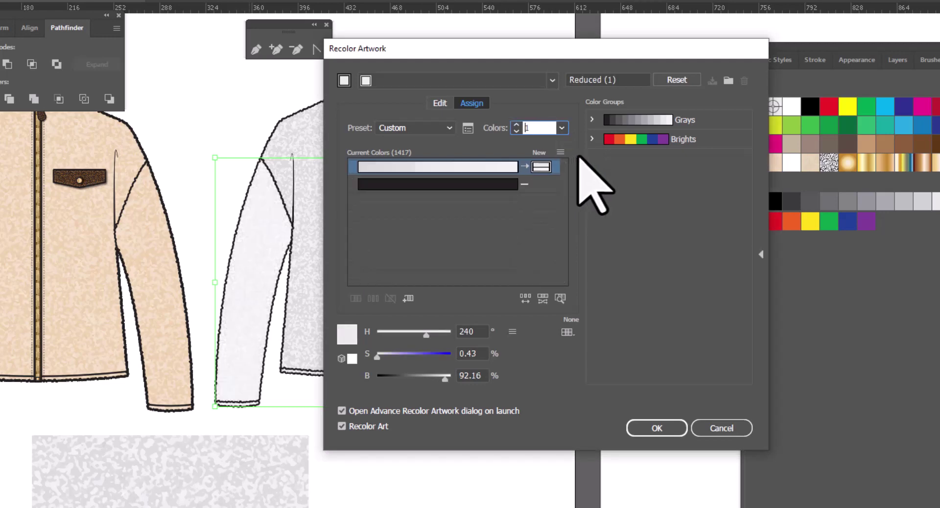
- Set the single new colour to pale peach (H 25°, S 28%, B 97%, #f7ceb2)
double_click(542, 167)
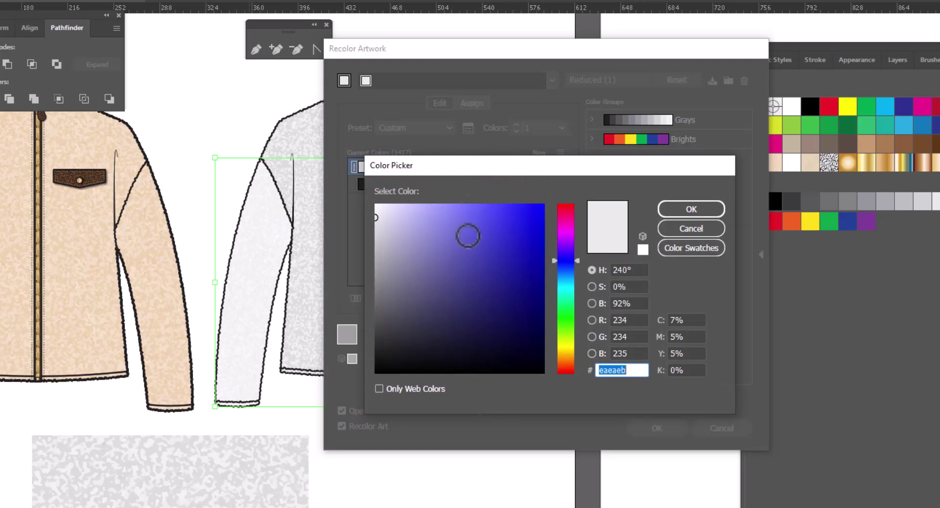
left_click(567, 357)
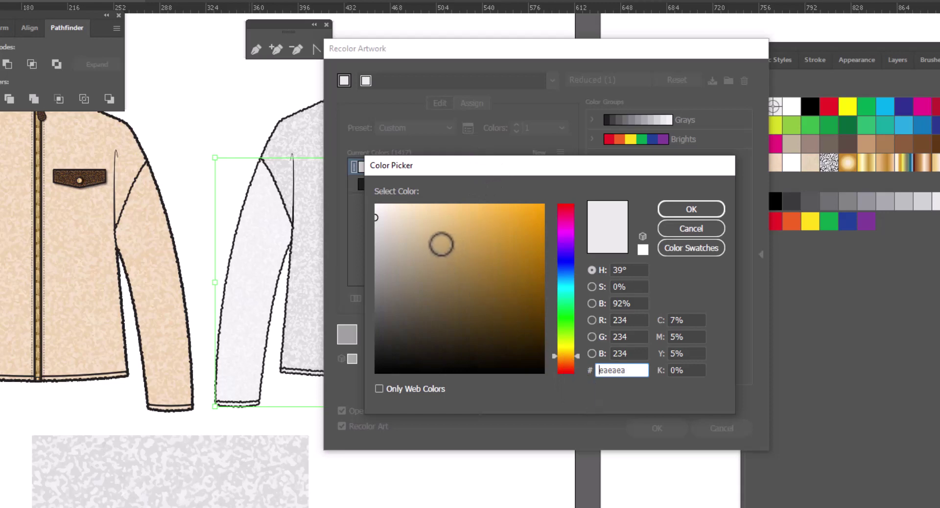
left_click(439, 245)
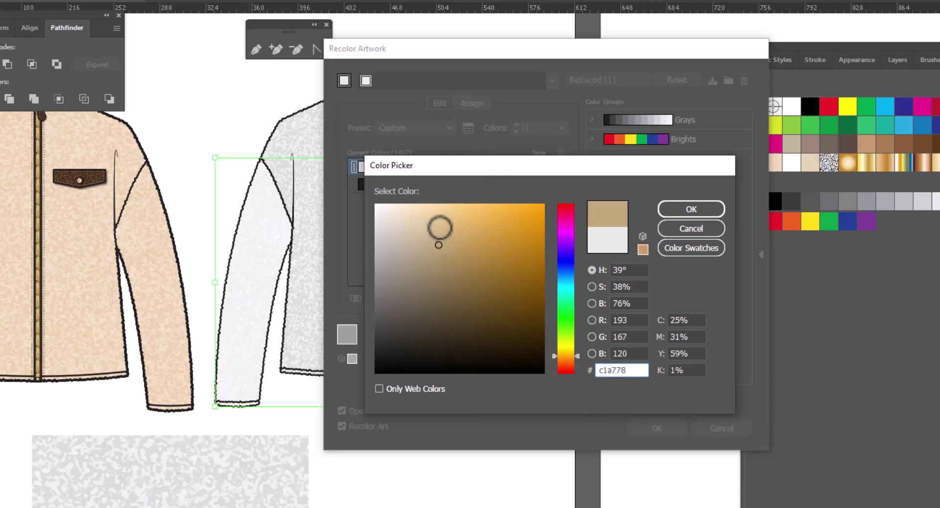
left_click_drag(553, 356, 553, 362)
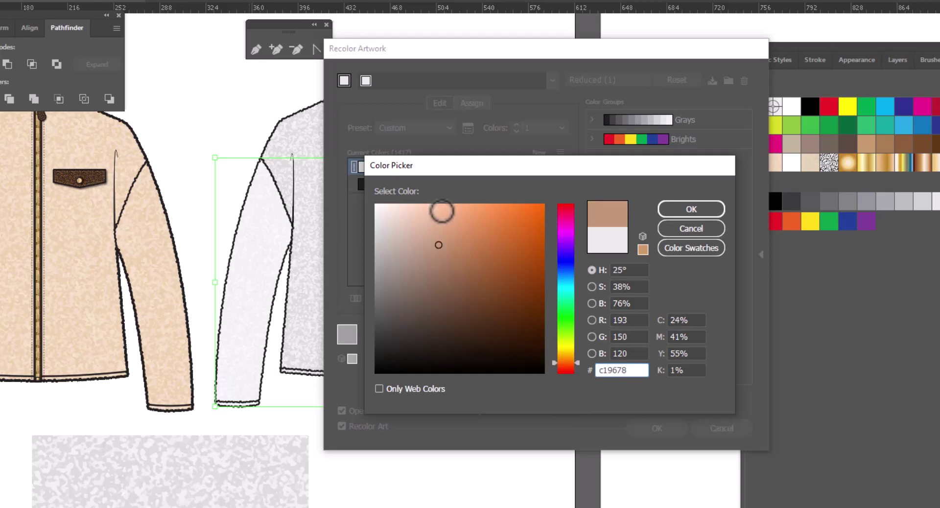
left_click(422, 209)
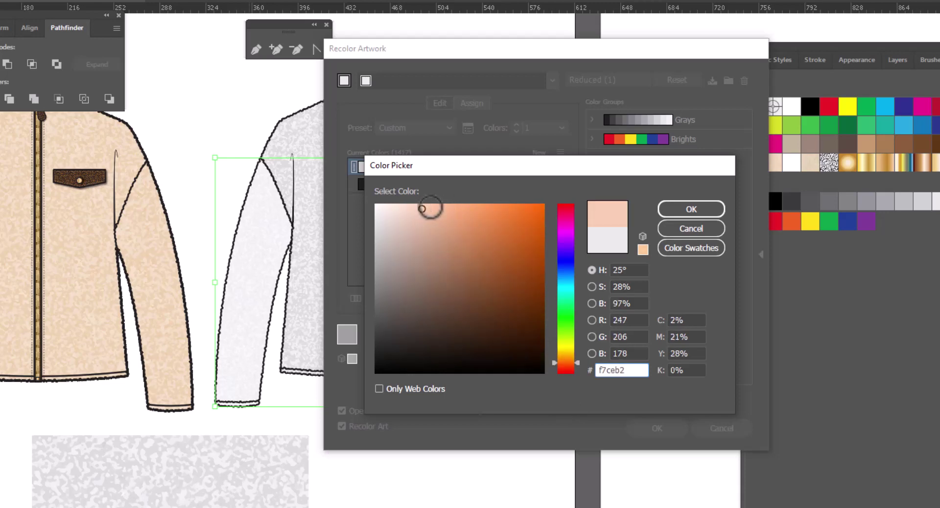
left_click(709, 210)
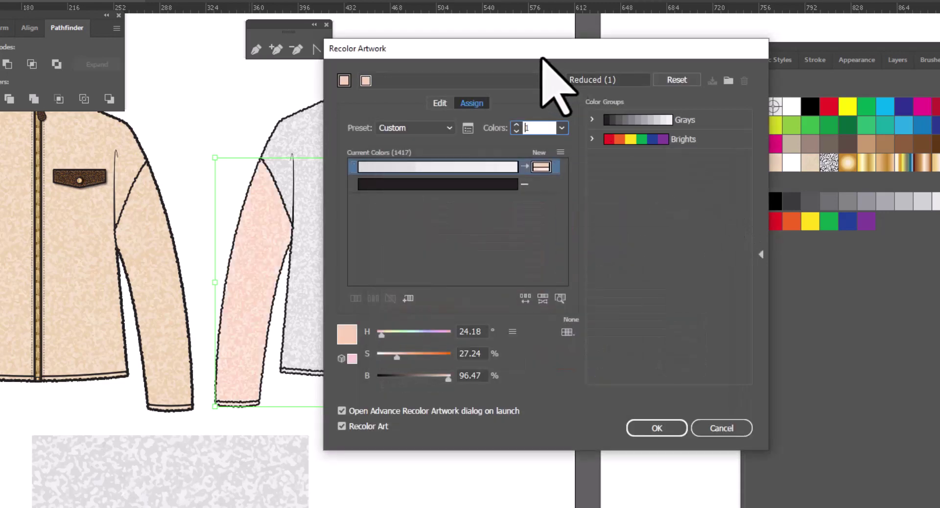
- Move the Recolor Artwork dialog aside to reveal the sweater and review the tint recolor method options
left_click_drag(535, 46, 657, 33)
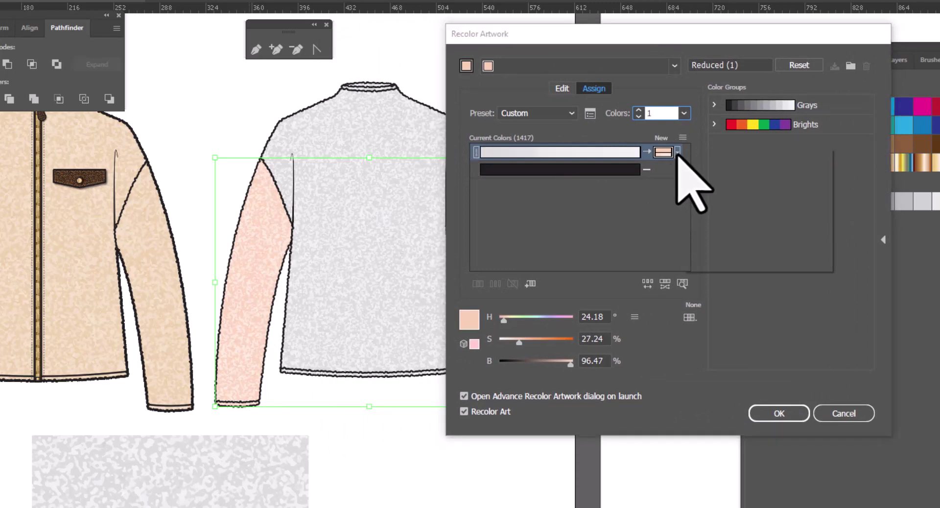
left_click(678, 152)
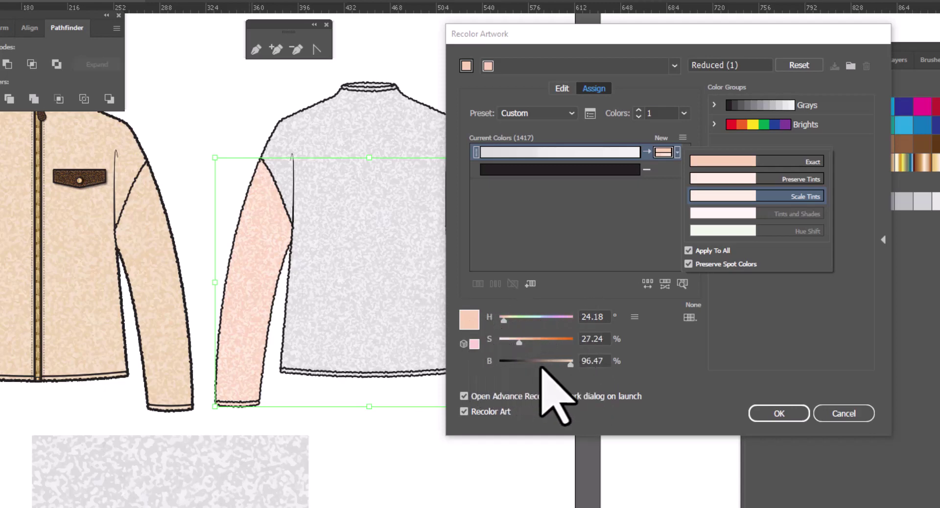
left_click(569, 366)
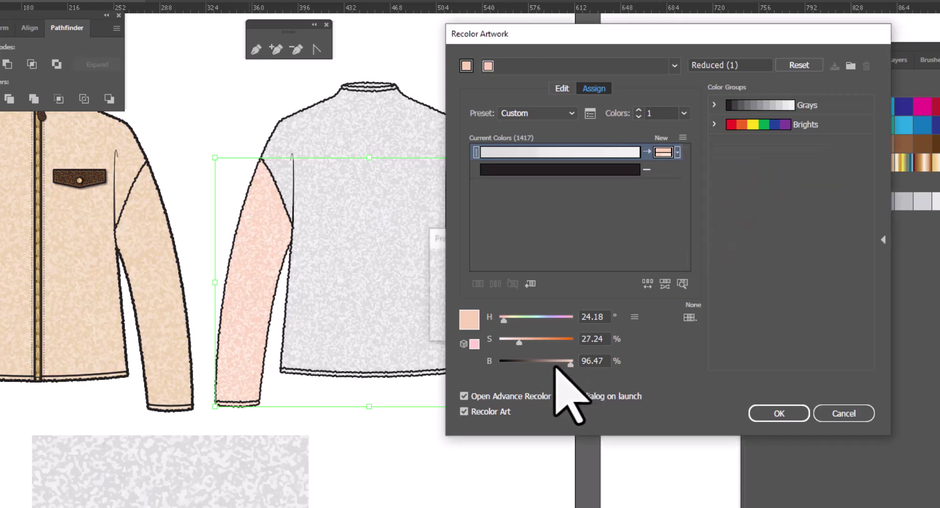
- Set the new sleeve colour to hue 24, saturation 35, brightness 100 and apply the recolor
mouse_move(570, 365)
left_mouse_down()
mouse_move(560, 364)
mouse_move(573, 365)
left_mouse_up()
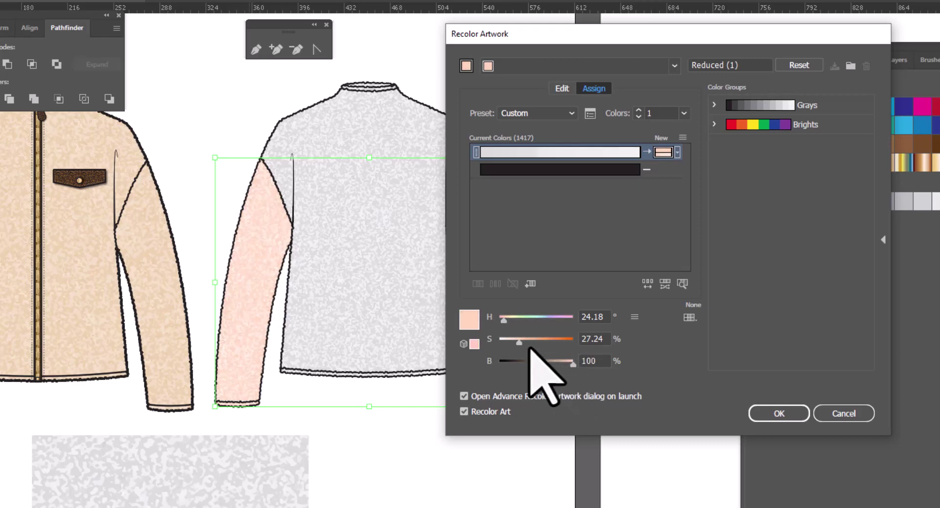
left_click_drag(519, 343, 535, 343)
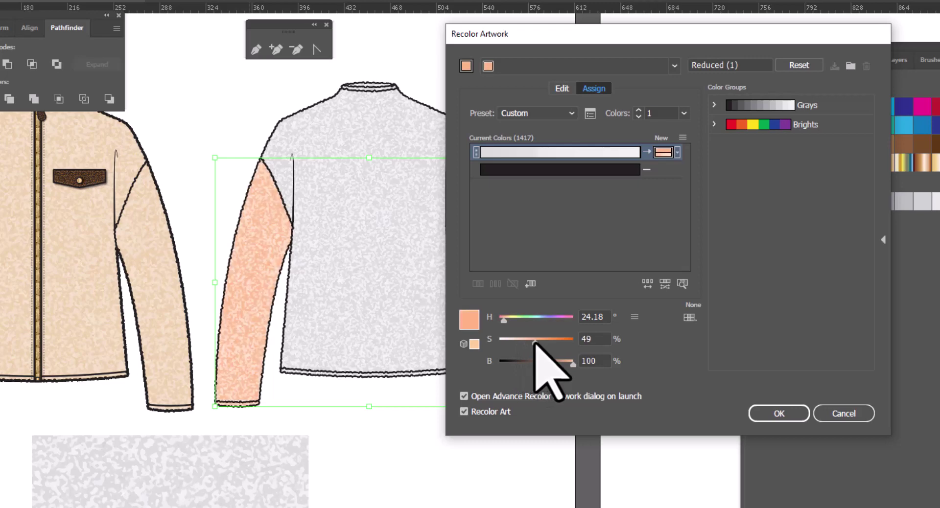
mouse_move(504, 319)
left_mouse_down()
mouse_move(563, 318)
mouse_move(504, 324)
left_mouse_up()
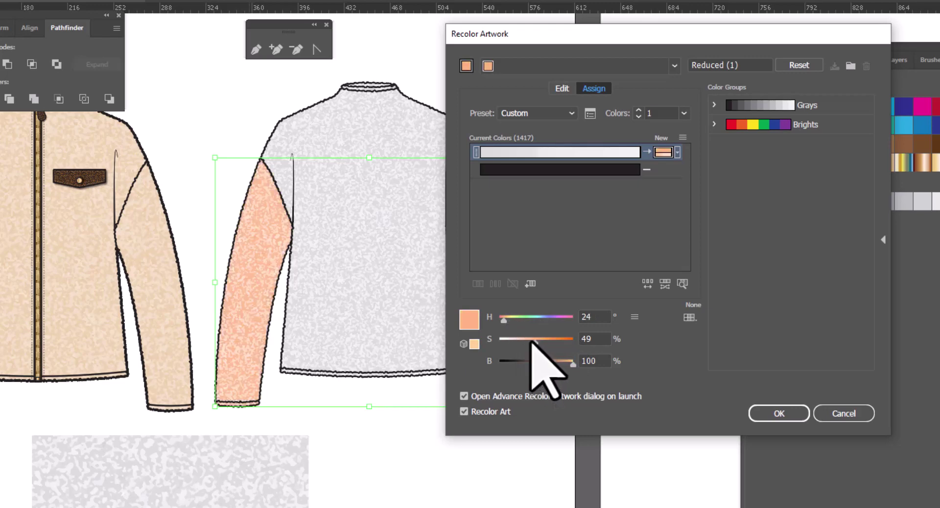
left_click_drag(535, 341, 524, 342)
left_click(791, 417)
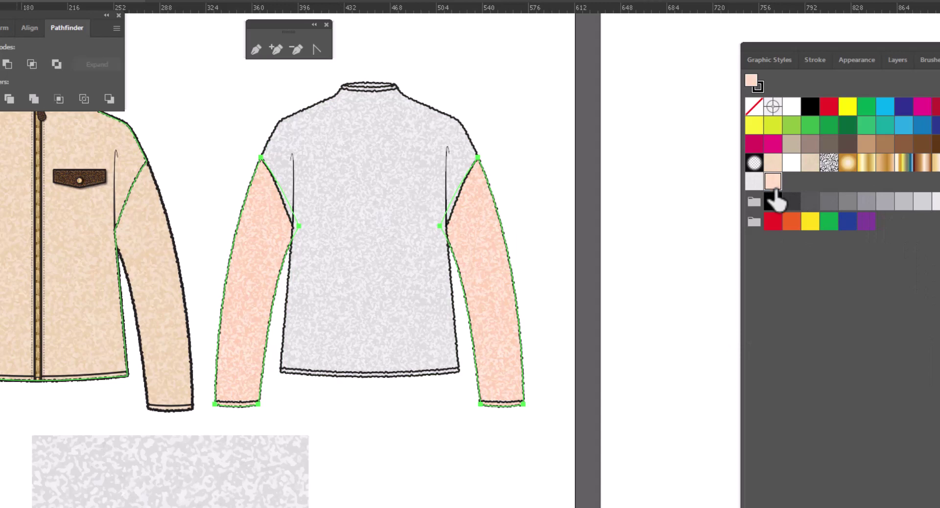
- Undo the body's earlier peach fill, deselect the sleeves and select only the sweater body
key("ctrl+z")
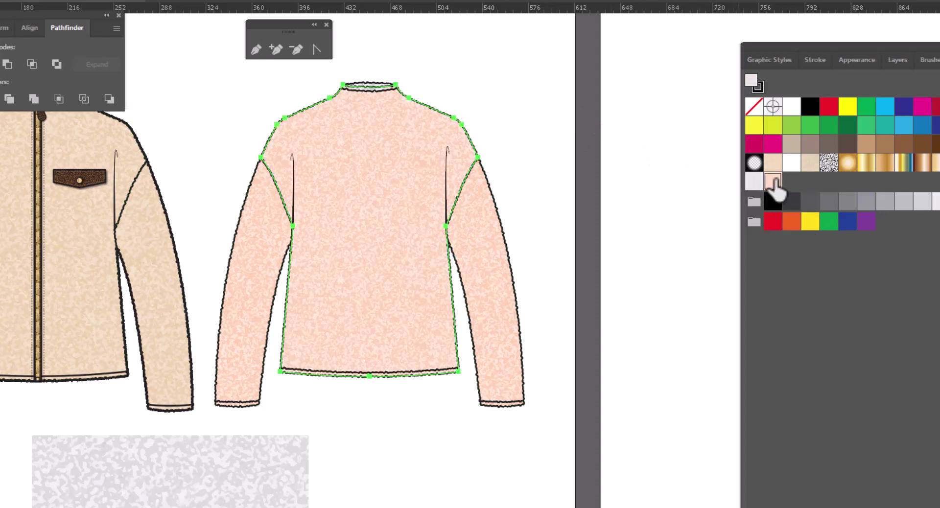
key("ctrl+z")
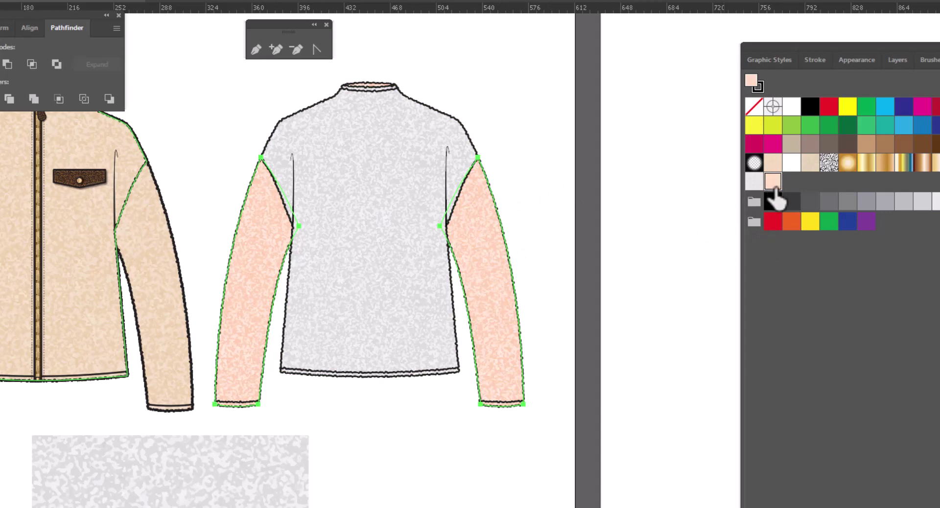
left_click(504, 122)
left_click(415, 185)
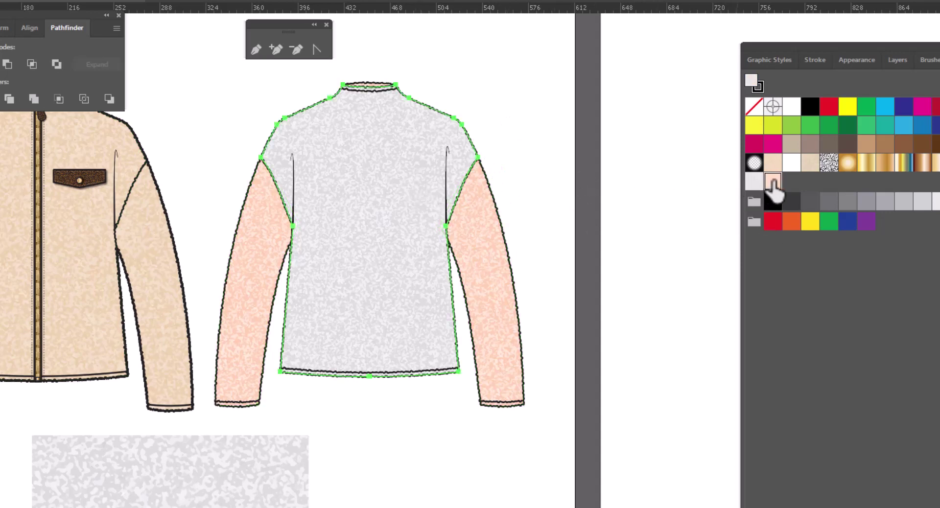
- Deselect the sweater body so body and both sleeves show the peach shearling texture
left_click(532, 94)
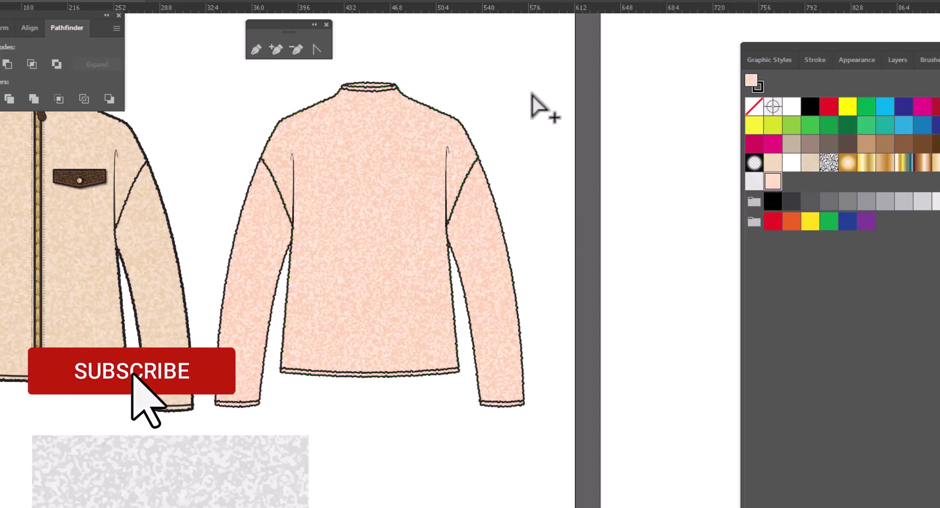